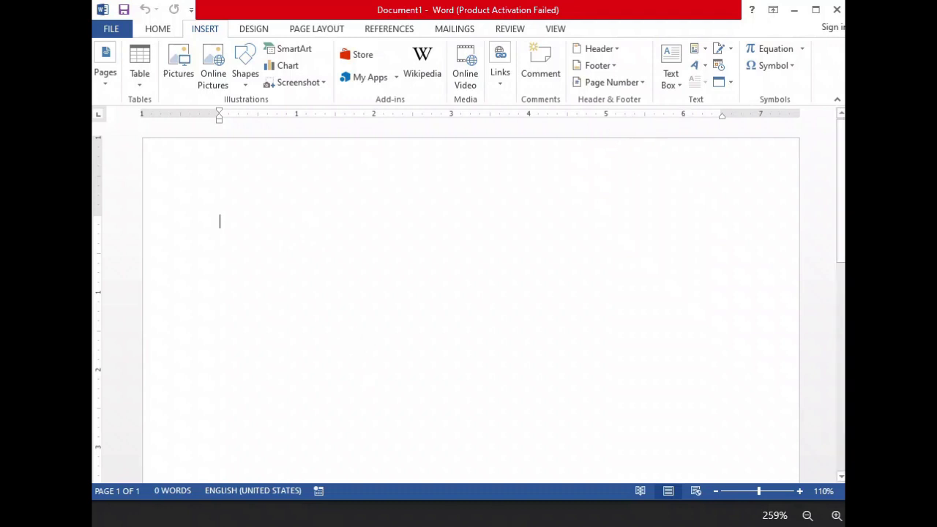
# Switch to Photos to view the keyboard layout image 400px-KB_United_States.svg.png
pyautogui.moveTo(531, 526)
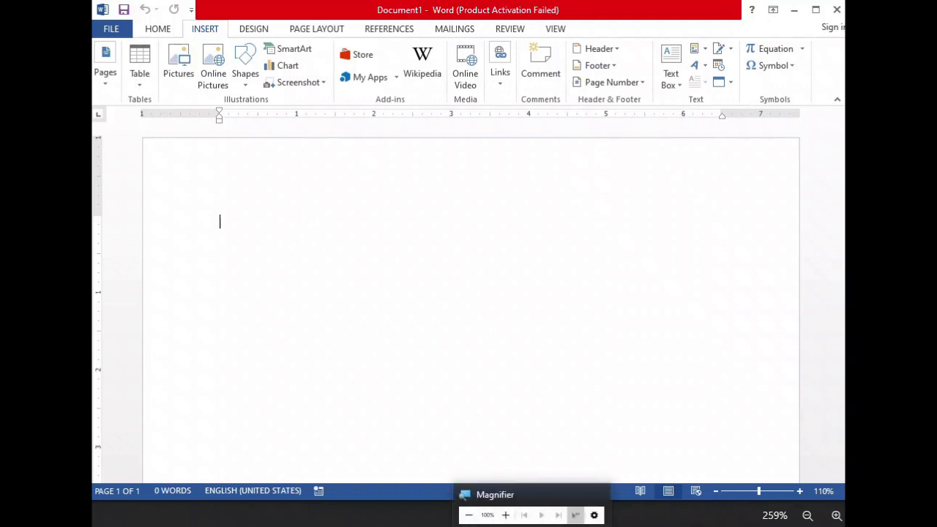
pyautogui.moveTo(567, 525)
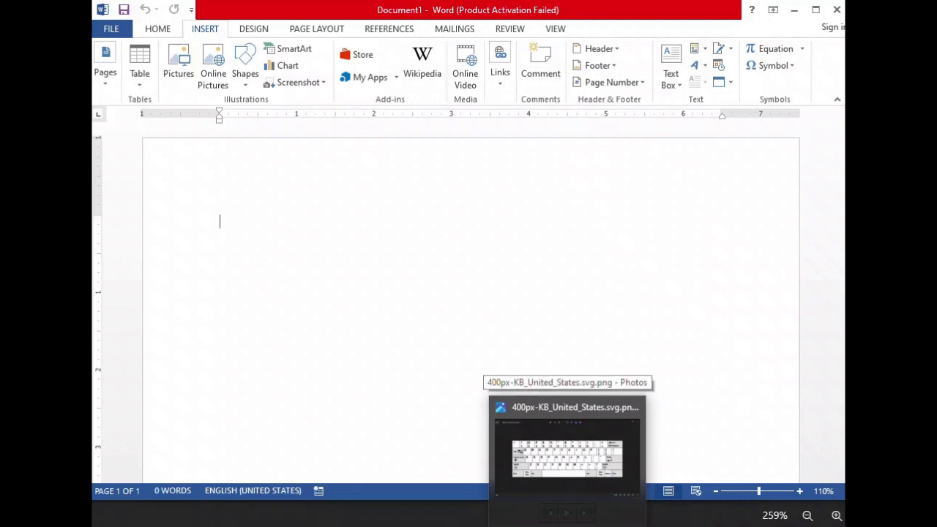
pyautogui.click(567, 446)
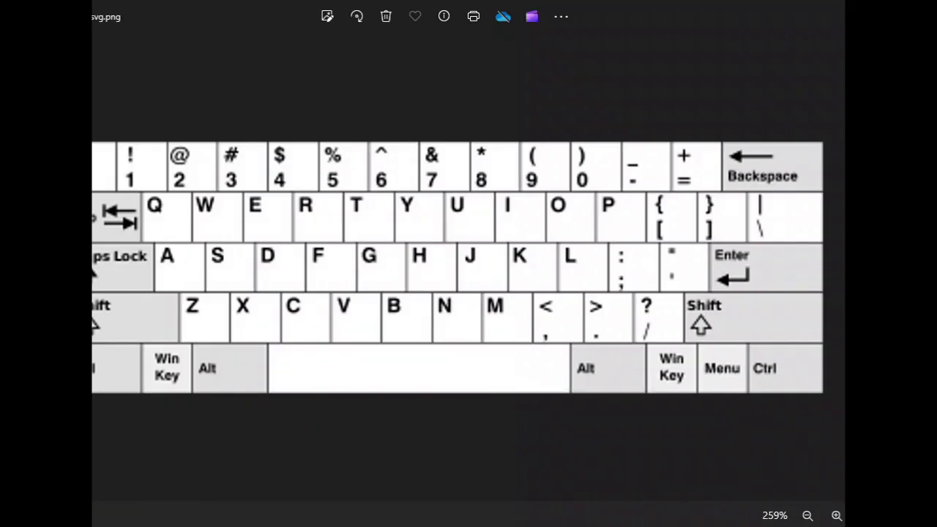
pyautogui.click(807, 515)
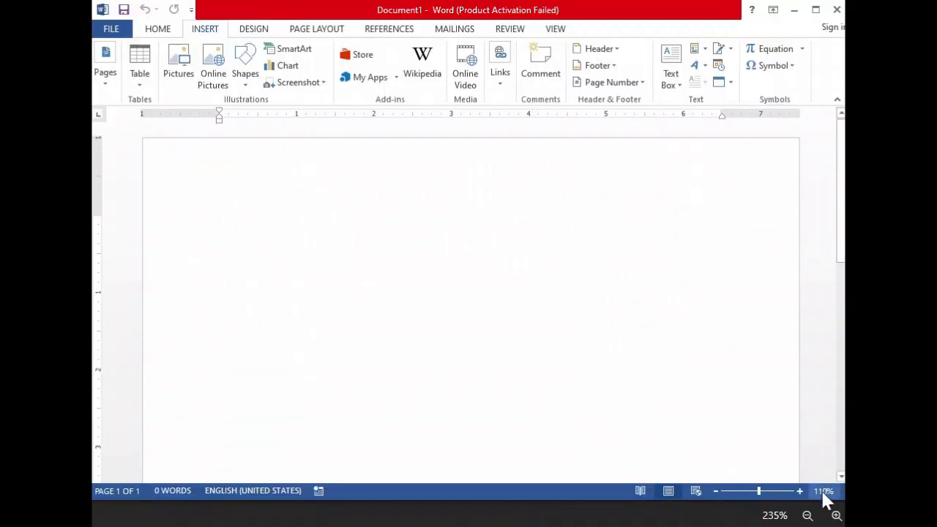
# Zoom the blank Word document to 130% and enter an @ sign on the first line
pyautogui.click(799, 491)
pyautogui.click(799, 491)
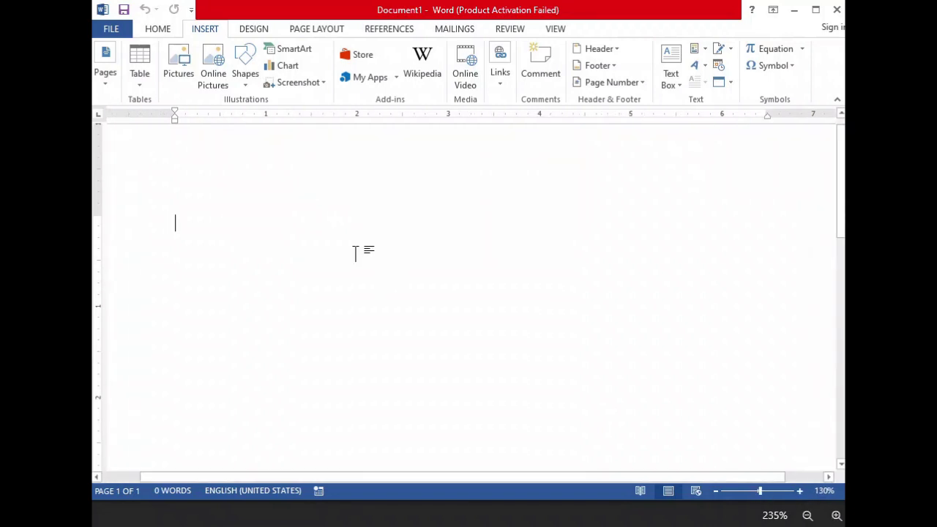
pyautogui.write('@')
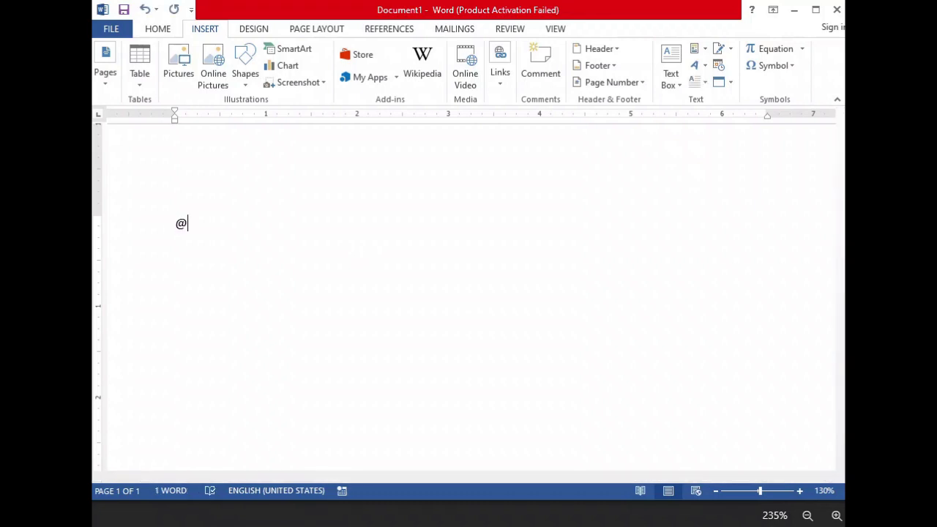
# Write "Tick For True () and (X) for false." on a new line below the @ sign
pyautogui.press('Return')
pyautogui.write('Tick')
pyautogui.write('For ')
pyautogui.write('Tru')
pyautogui.write('e a')
pyautogui.write('()')
pyautogui.write(' and (')
pyautogui.write('X) ')
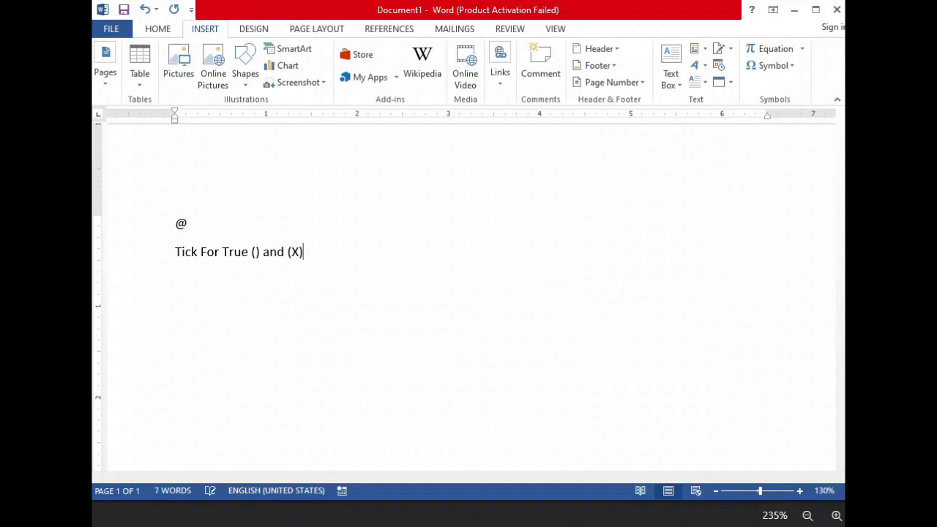
pyautogui.write('for false.')
pyautogui.press('Return')
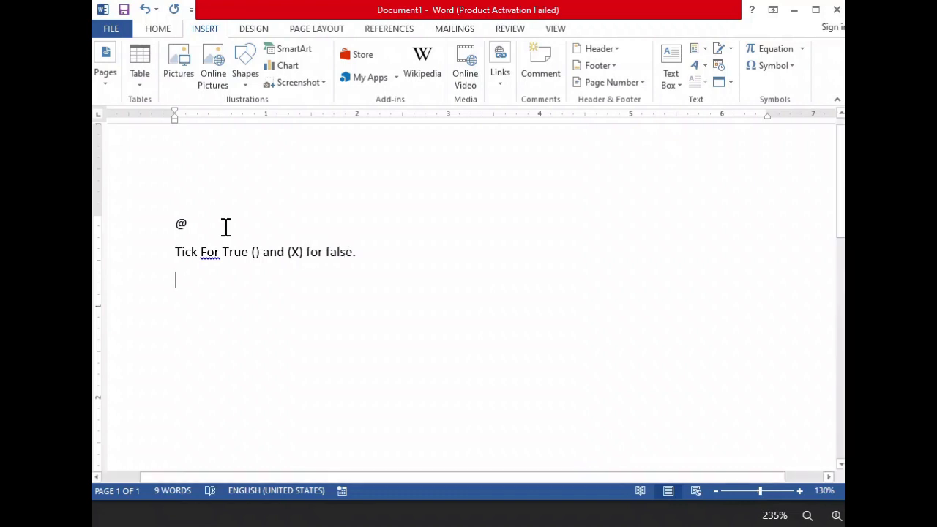
# Open the full symbol list with the insertion point inside the empty parentheses and set its font to (normal text)
pyautogui.click(255, 252)
pyautogui.click(789, 65)
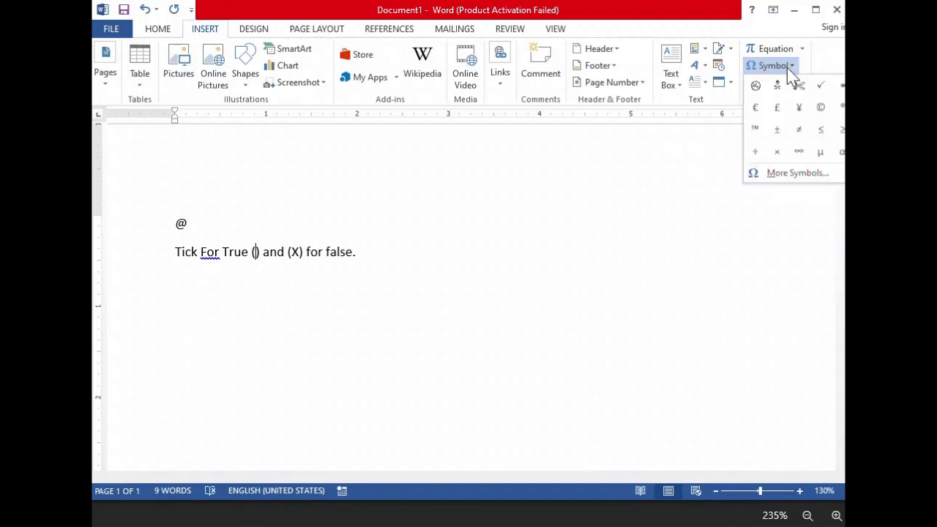
pyautogui.click(780, 175)
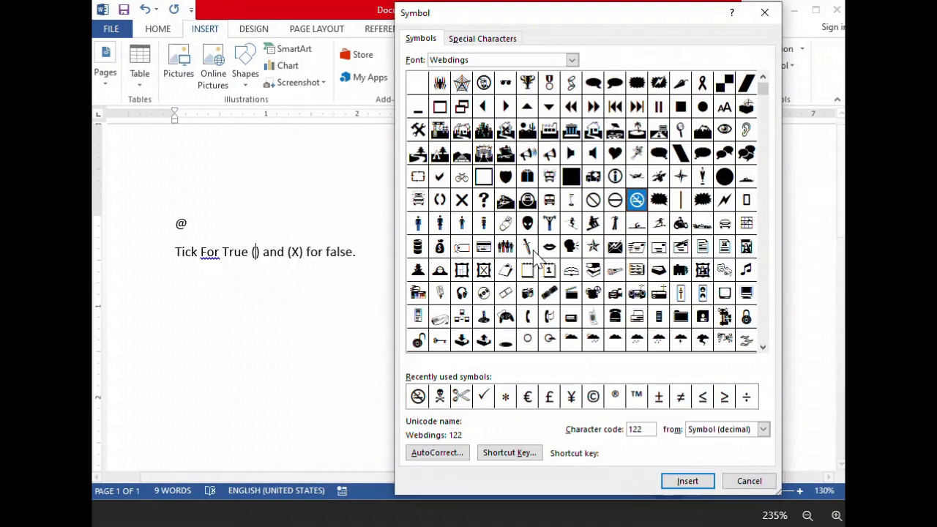
pyautogui.click(572, 60)
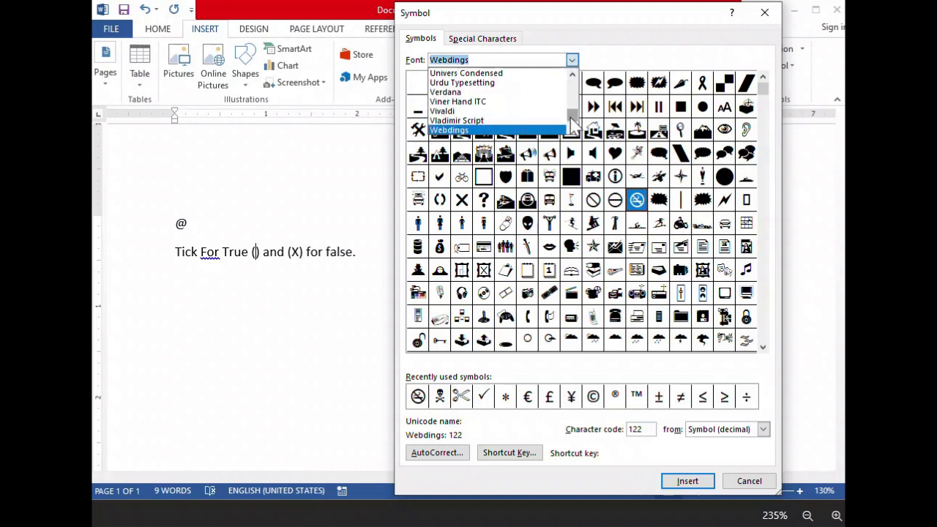
pyautogui.moveTo(571, 121); pyautogui.dragTo(566, 72)
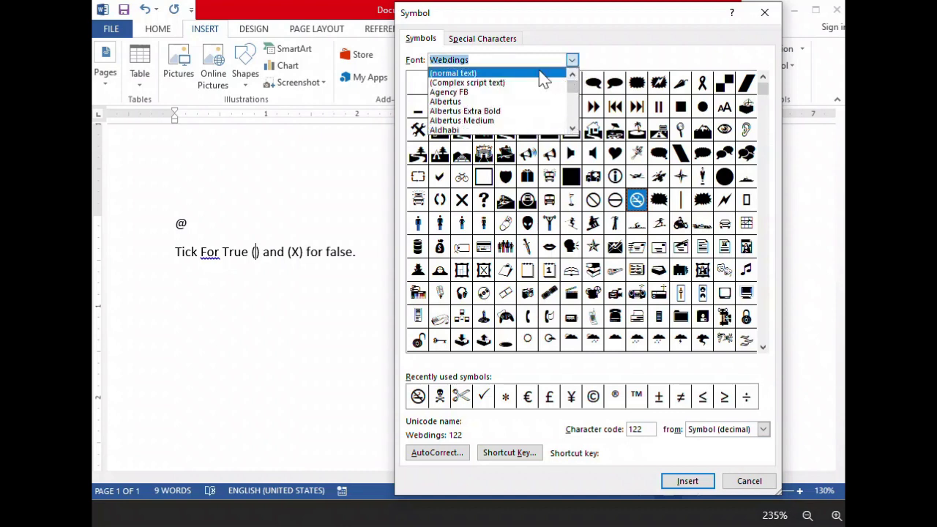
pyautogui.click(539, 74)
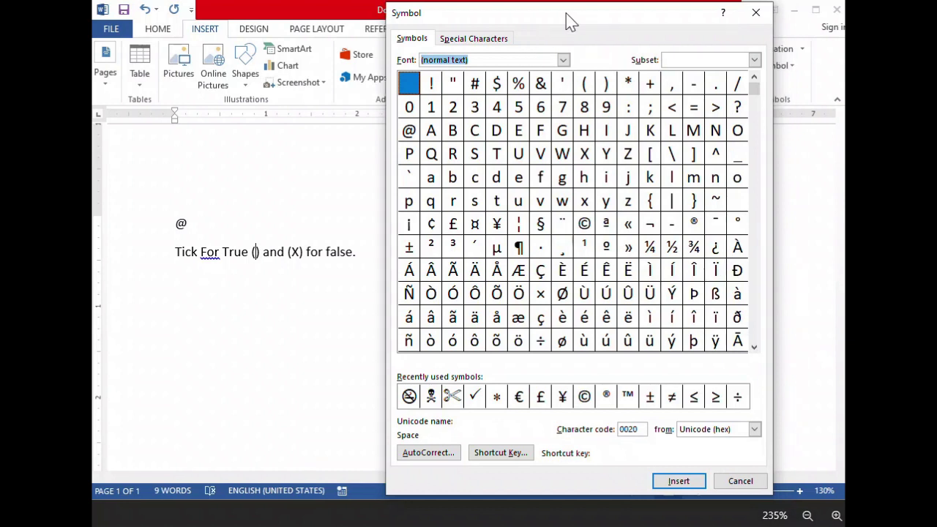
pyautogui.moveTo(574, 20); pyautogui.dragTo(463, 28)
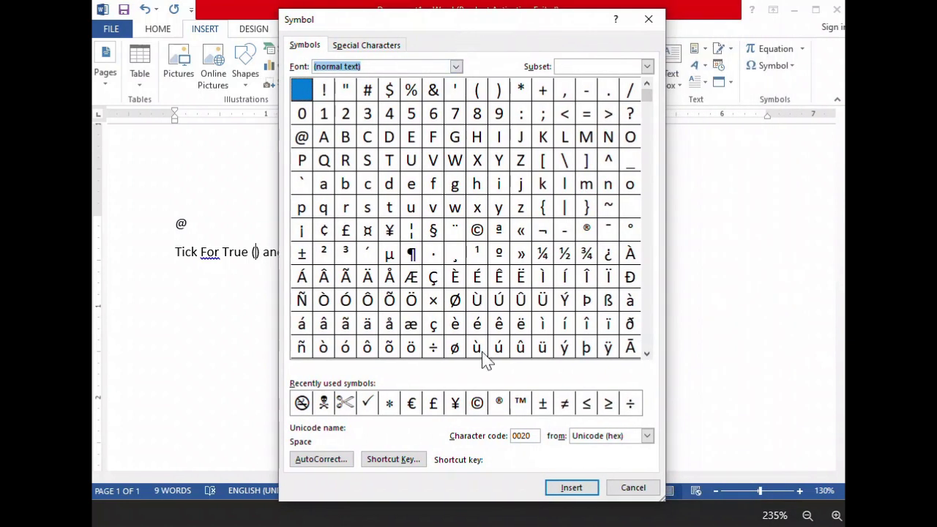
pyautogui.moveTo(648, 94)
pyautogui.mouseDown()
pyautogui.moveTo(646, 350)
pyautogui.moveTo(647, 94)
pyautogui.mouseUp()
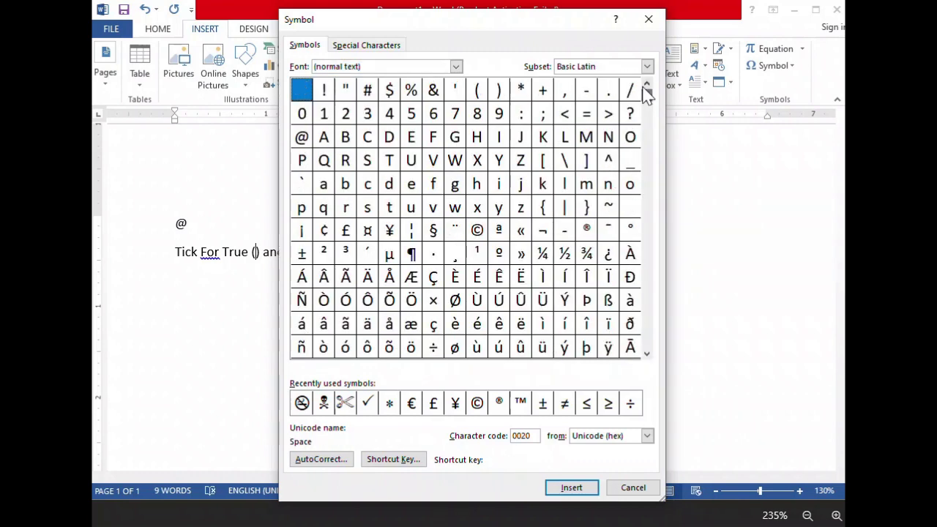
# Change the symbol font to Wingdings 3
pyautogui.click(455, 66)
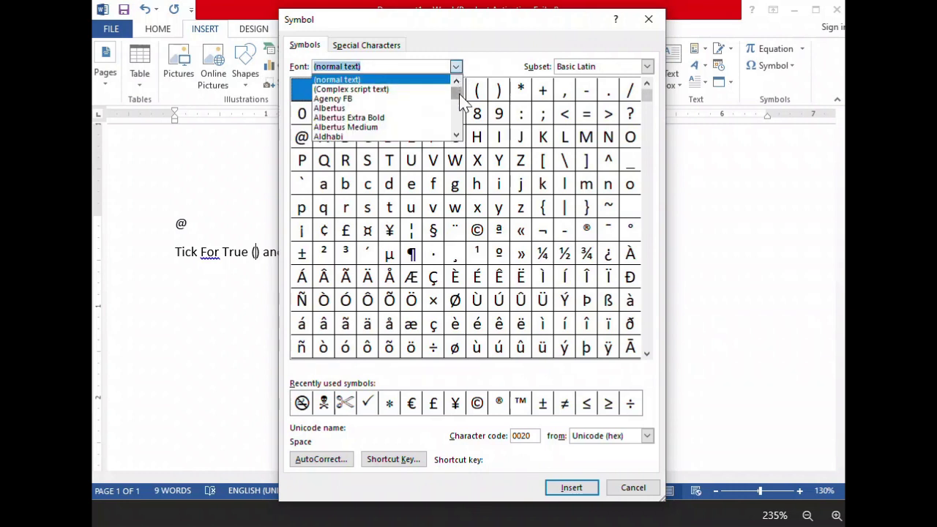
pyautogui.moveTo(457, 92); pyautogui.dragTo(460, 129)
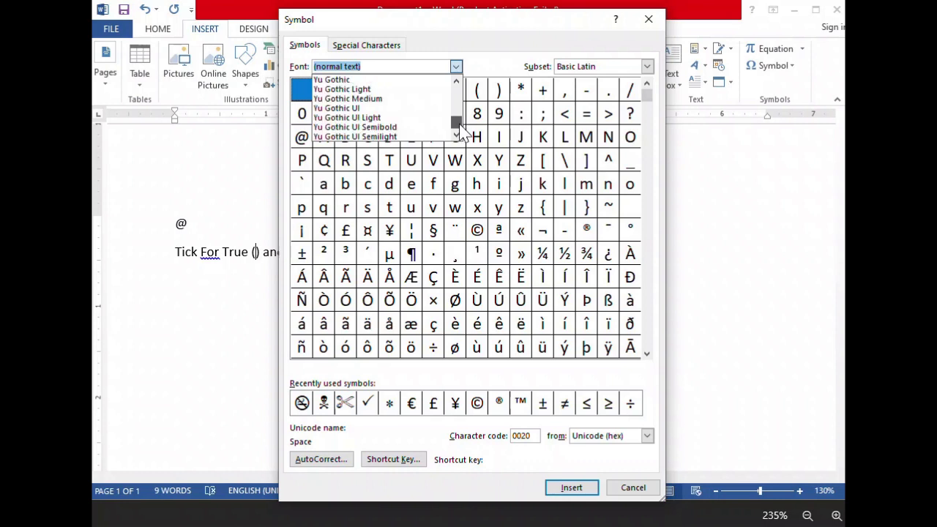
pyautogui.click(456, 82)
pyautogui.click(456, 81)
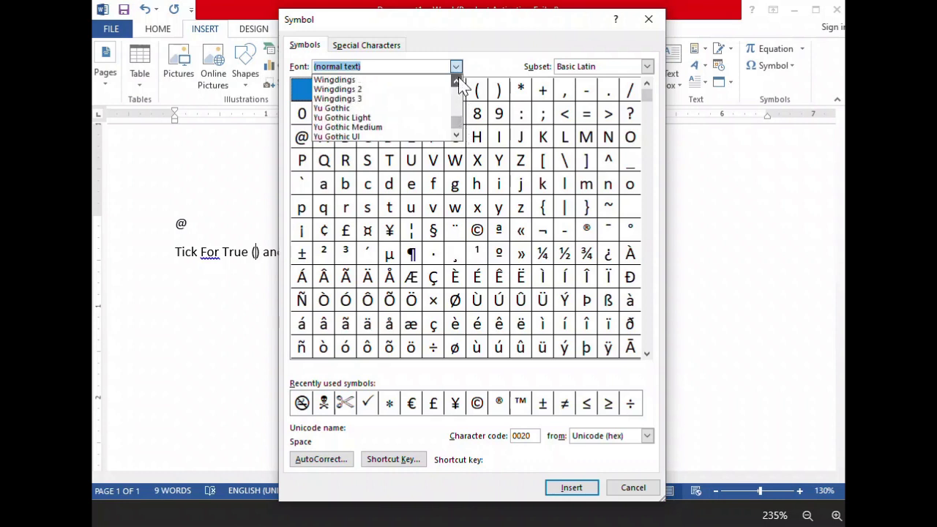
pyautogui.click(456, 81)
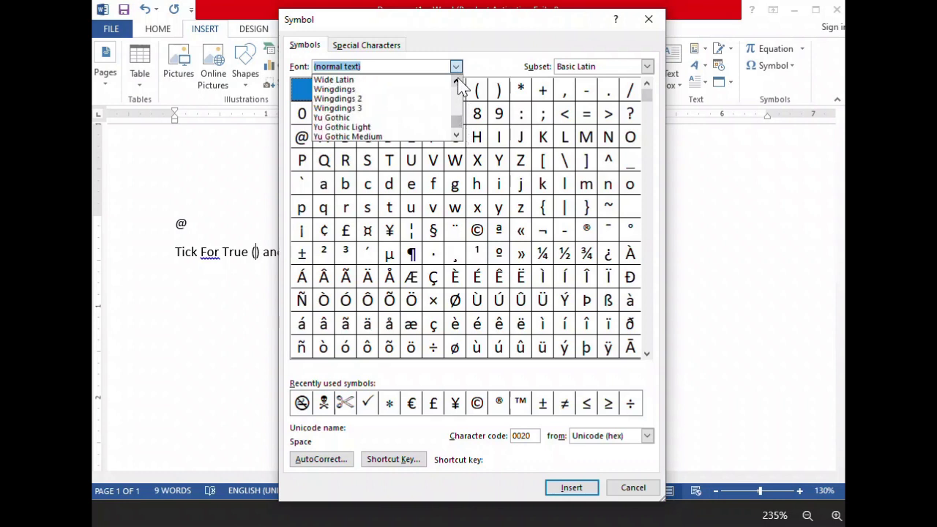
pyautogui.click(393, 108)
pyautogui.click(394, 108)
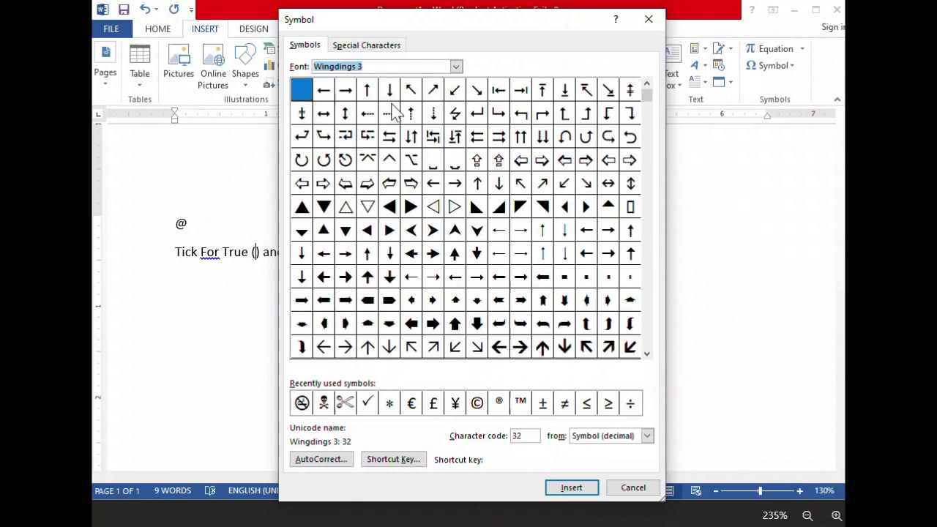
# Insert the check mark from the Wingdings 2 font inside the empty parentheses and close the symbol dialog
pyautogui.click(454, 71)
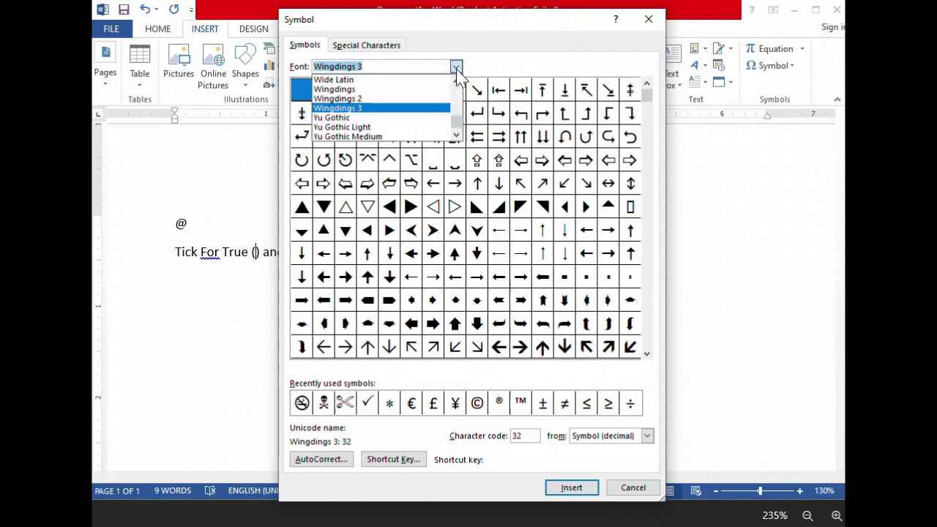
pyautogui.click(417, 97)
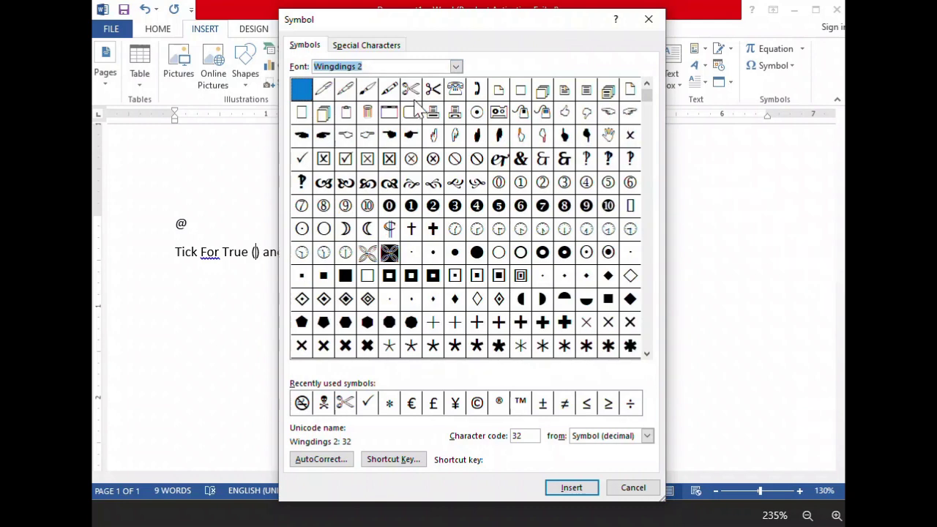
pyautogui.click(301, 159)
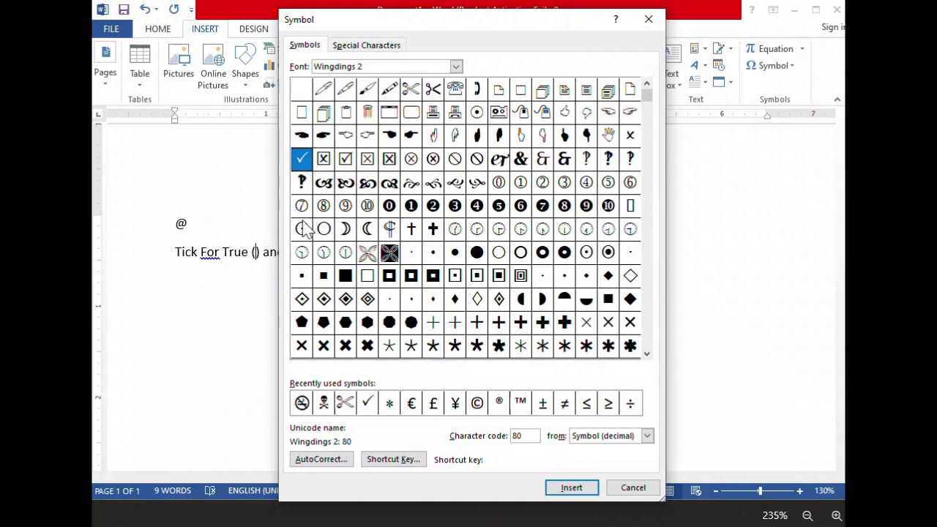
pyautogui.click(562, 490)
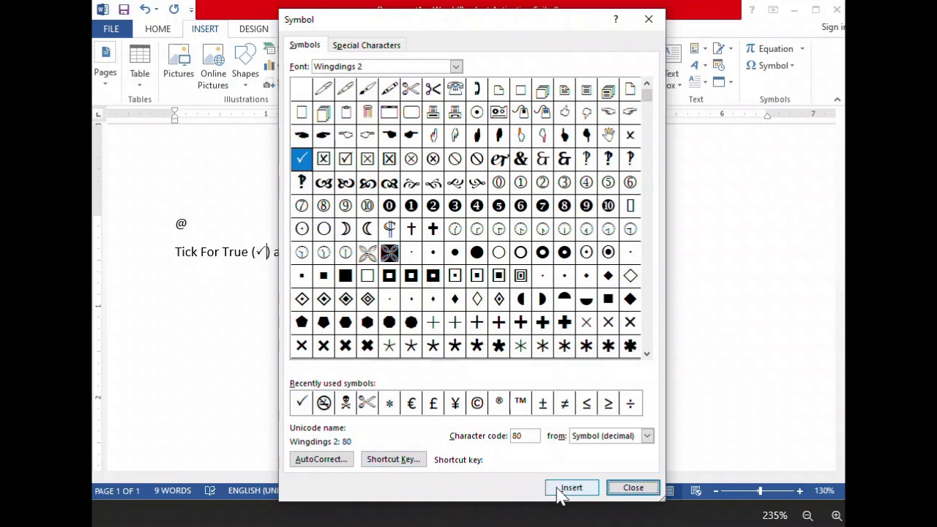
pyautogui.click(632, 488)
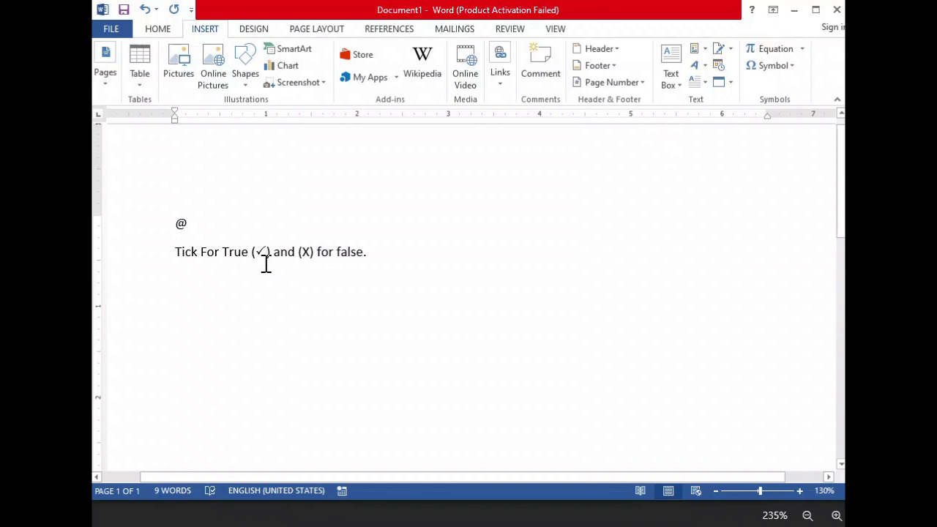
# Insert the Wingdings 2 scissors symbol on a new line below the sentence, followed by a long row of dashes
pyautogui.click(377, 254)
pyautogui.press('Return')
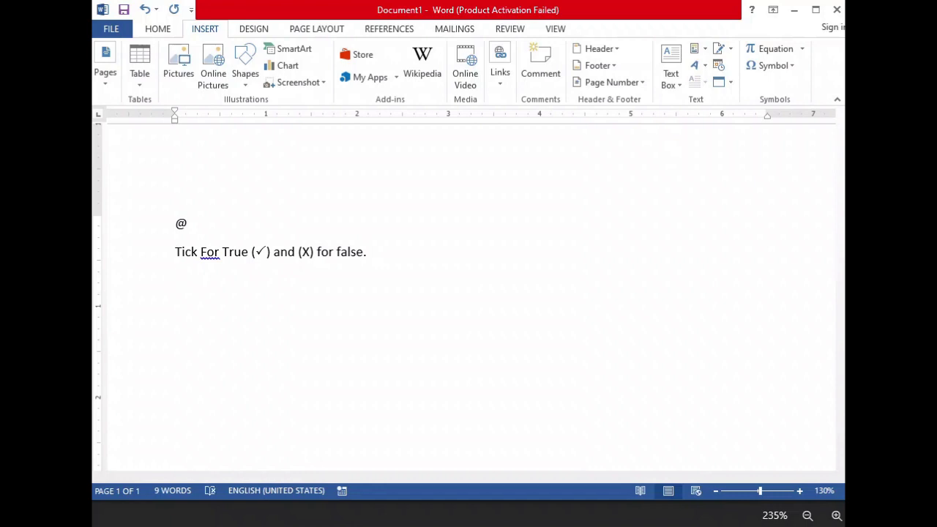
pyautogui.click(793, 66)
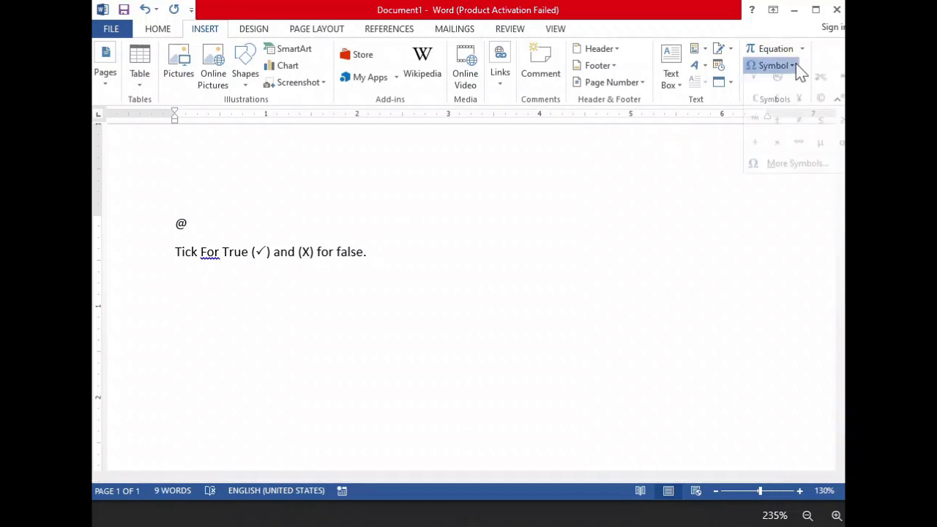
pyautogui.click(774, 171)
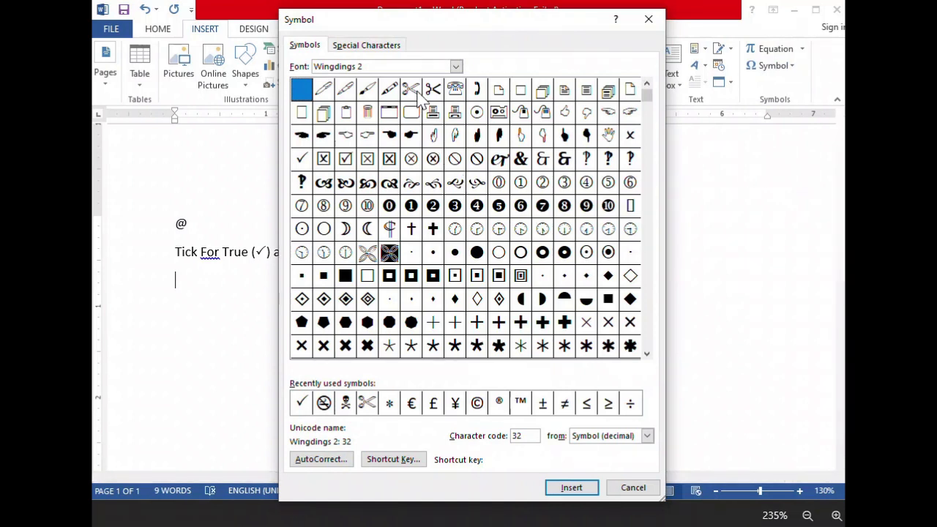
pyautogui.click(416, 95)
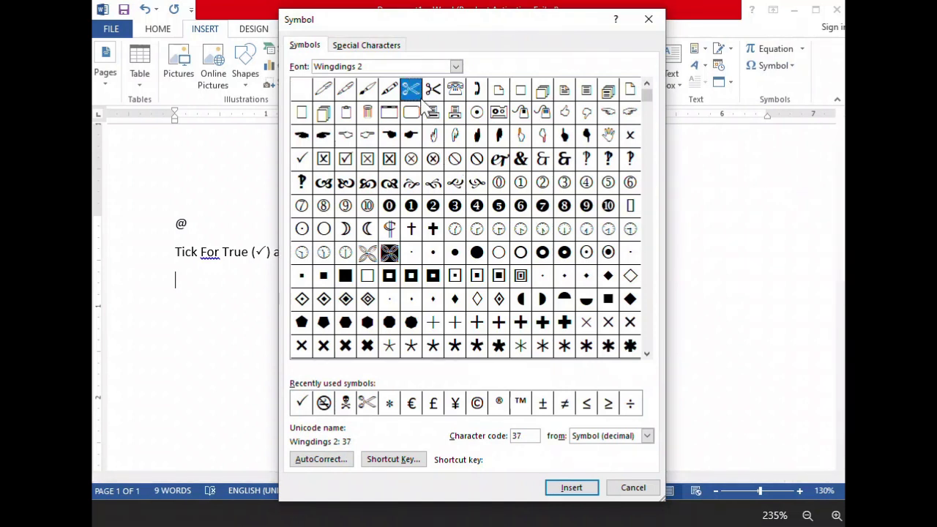
pyautogui.click(556, 489)
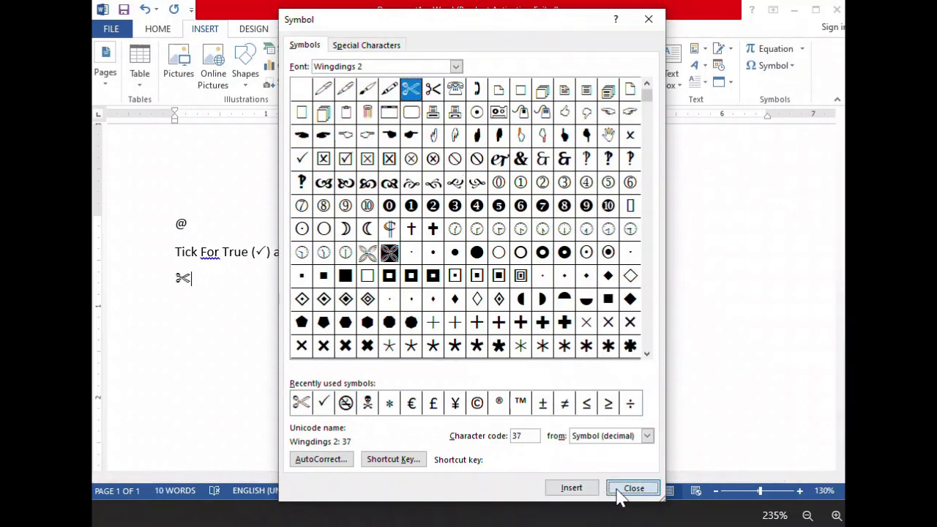
pyautogui.click(619, 490)
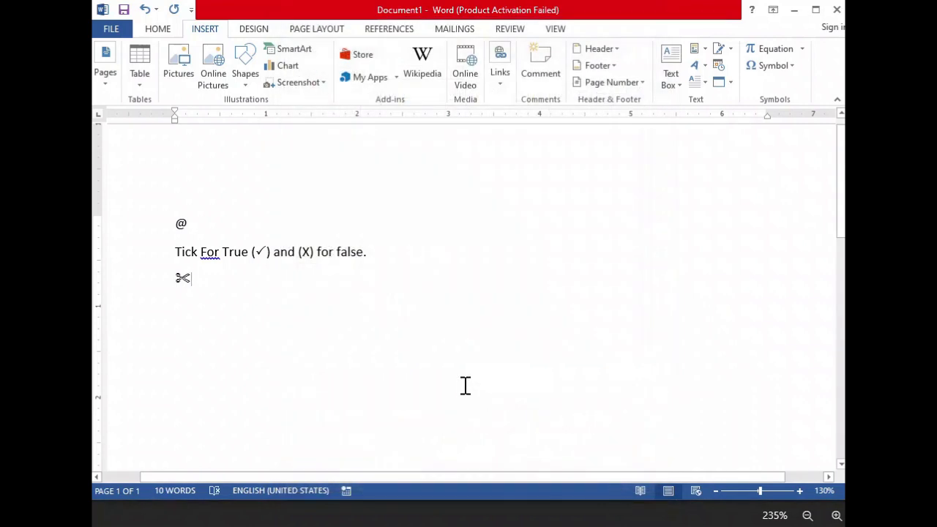
pyautogui.write('---------------------')
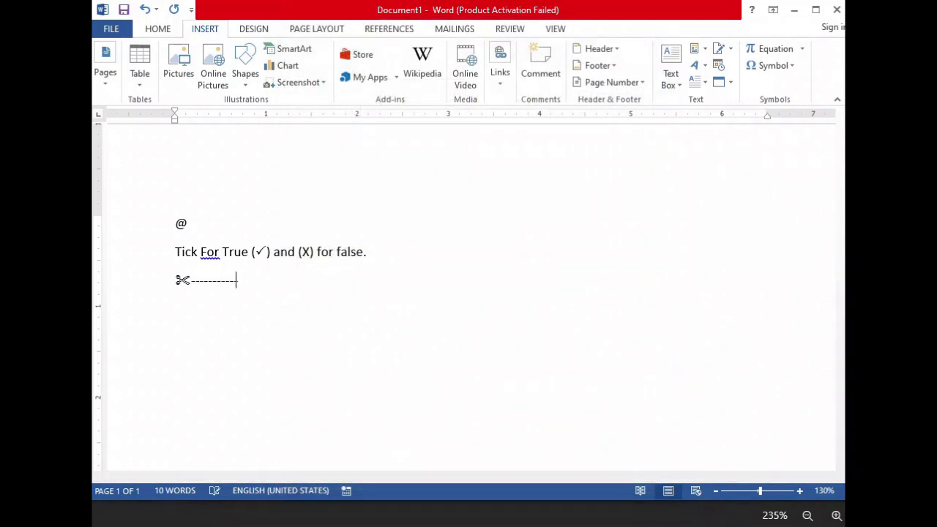
pyautogui.write('-----------------------------------------------------')
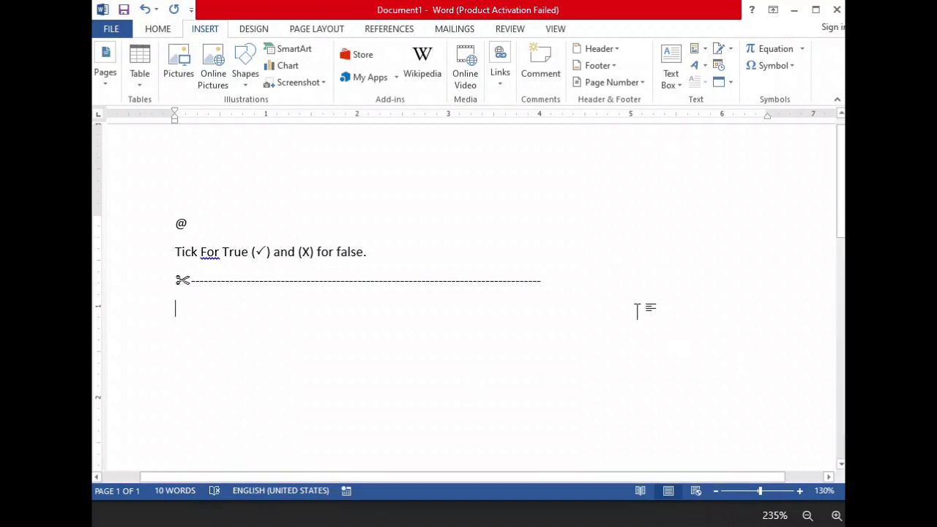
# Delete all the text and symbols from the document
pyautogui.moveTo(587, 286); pyautogui.dragTo(153, 217)
pyautogui.press('Delete')
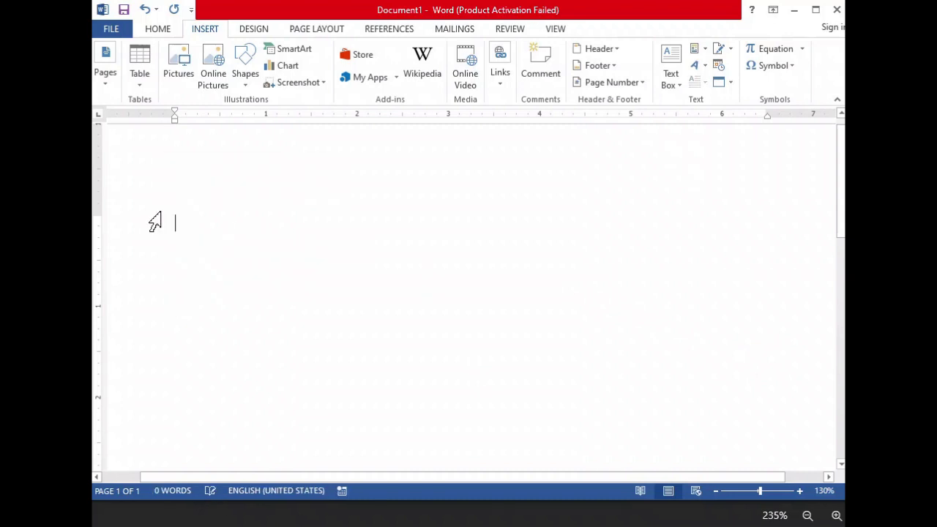
# Draw a rectangle about 6.44" wide and 2.5" high and enter "No Smoking" inside it, followed by a new line
pyautogui.click(245, 88)
pyautogui.click(286, 120)
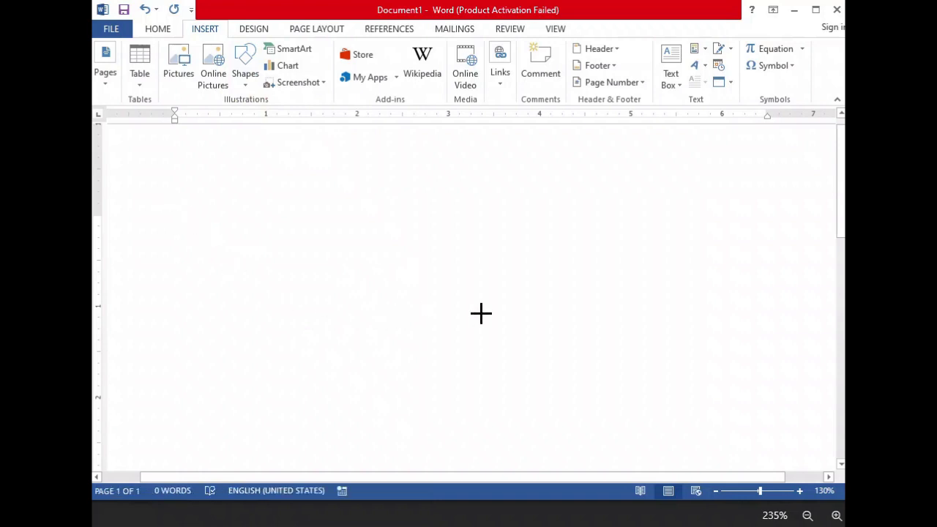
pyautogui.moveTo(173, 207)
pyautogui.mouseDown()
pyautogui.moveTo(525, 316)
pyautogui.moveTo(754, 354)
pyautogui.moveTo(761, 436)
pyautogui.mouseUp()
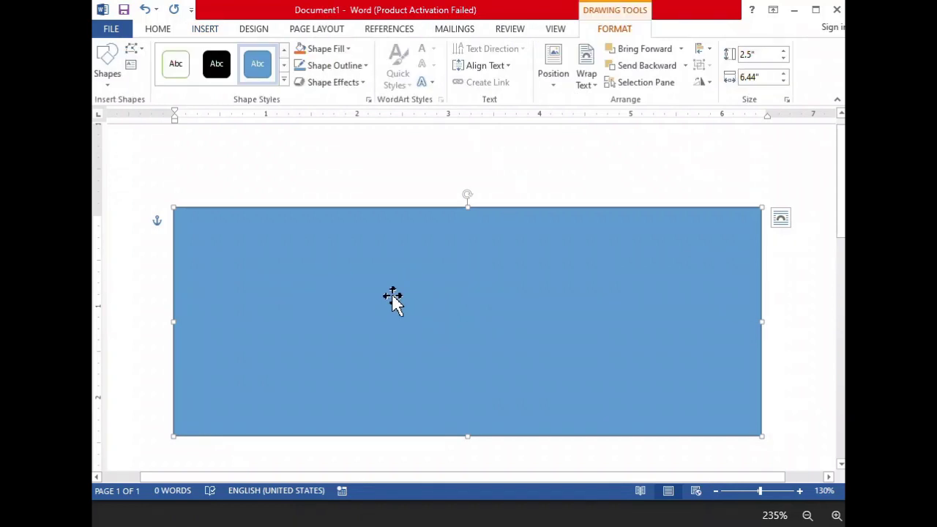
pyautogui.write('No')
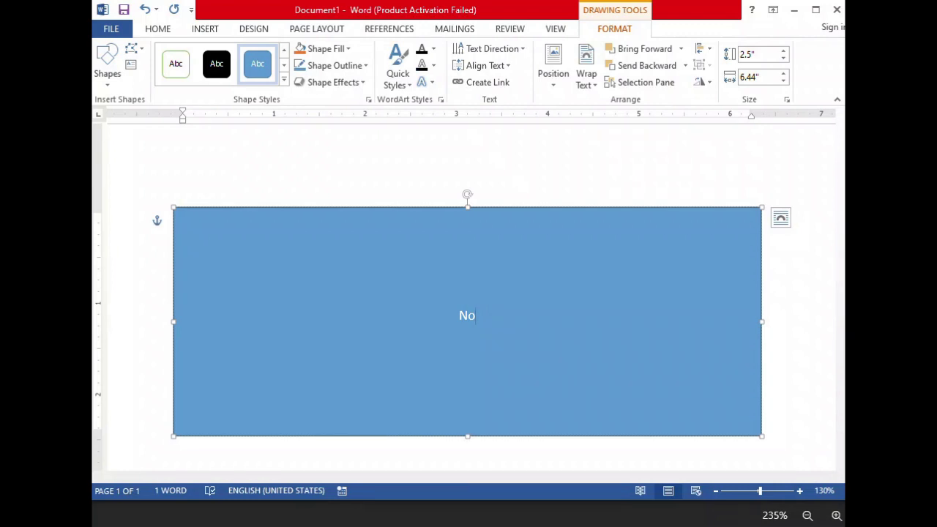
pyautogui.write(' Smoking')
pyautogui.press('Return')
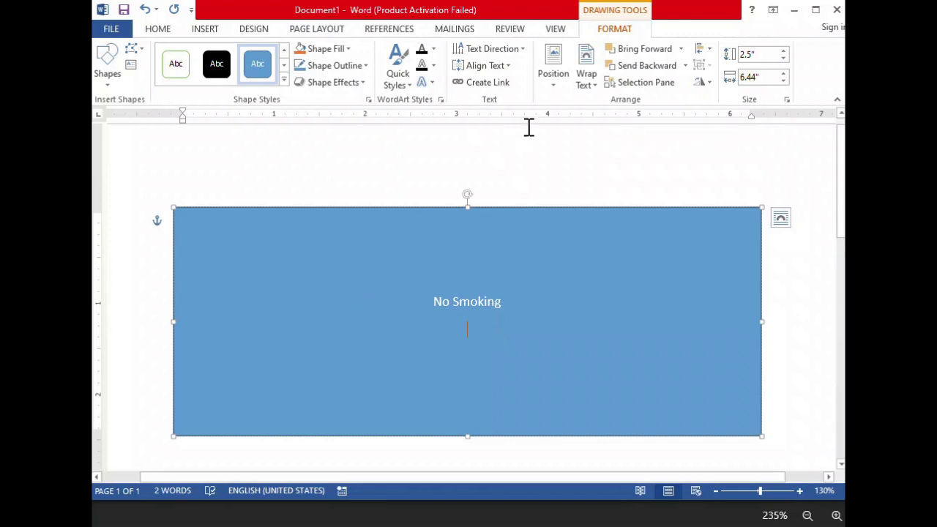
# Insert the Webdings no-smoking symbol (character code 122) below the "No Smoking" text and close the symbol dialog
pyautogui.click(197, 30)
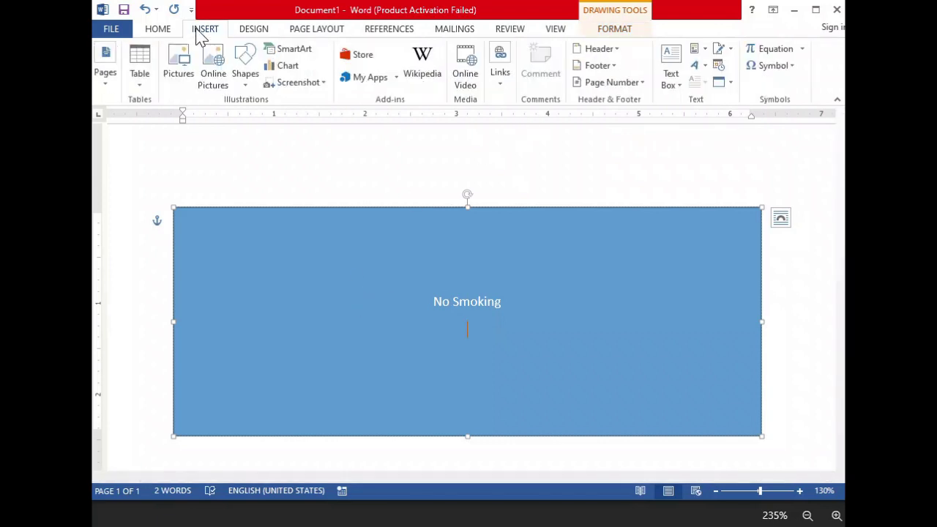
pyautogui.click(791, 65)
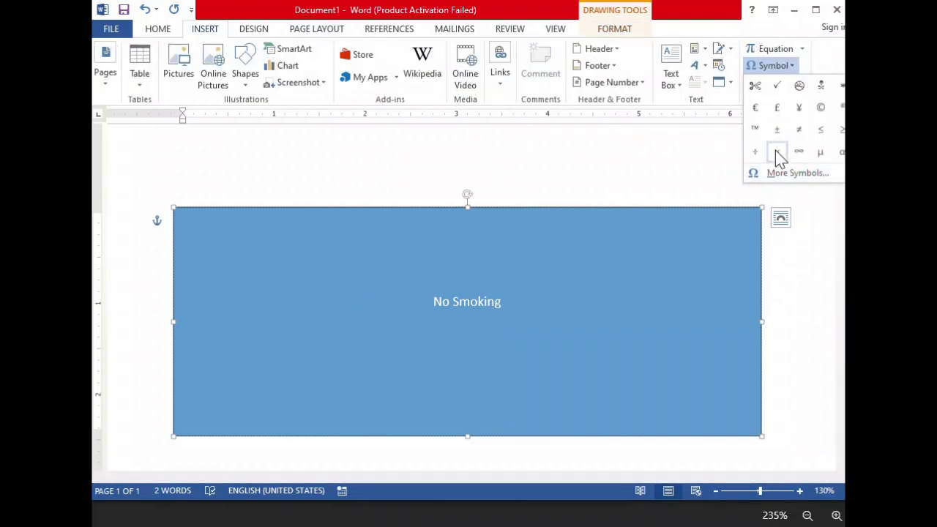
pyautogui.click(772, 175)
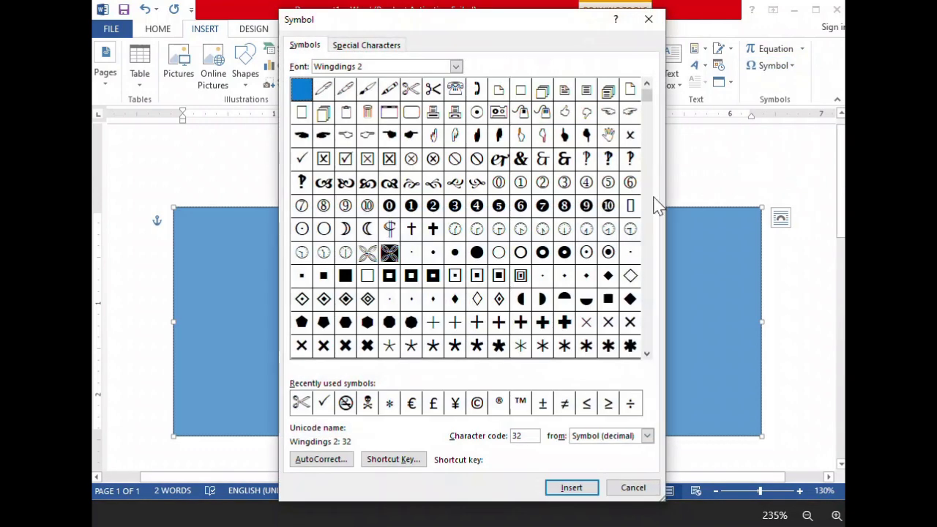
pyautogui.click(455, 66)
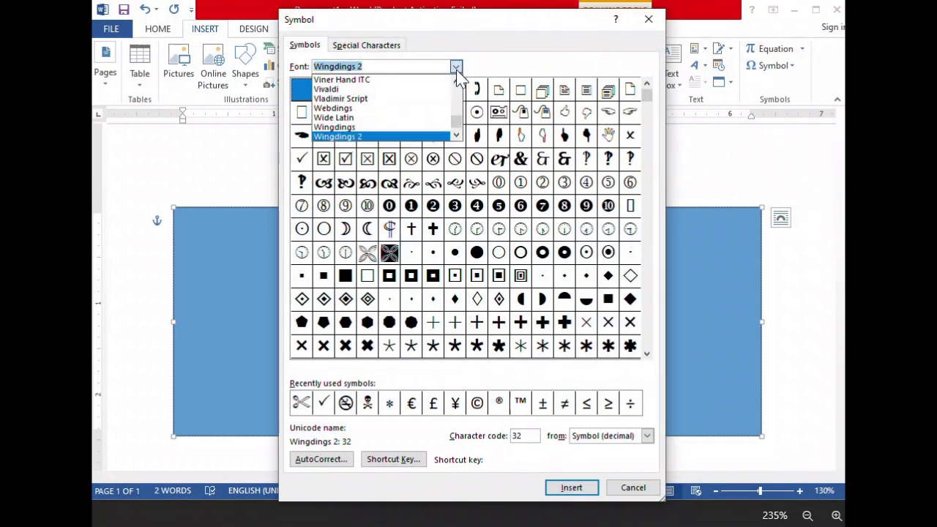
pyautogui.click(401, 111)
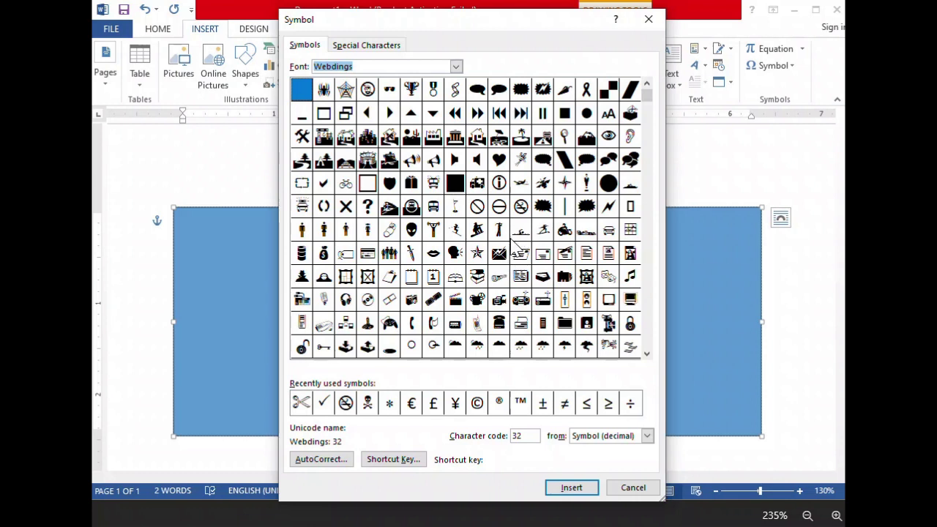
pyautogui.click(521, 206)
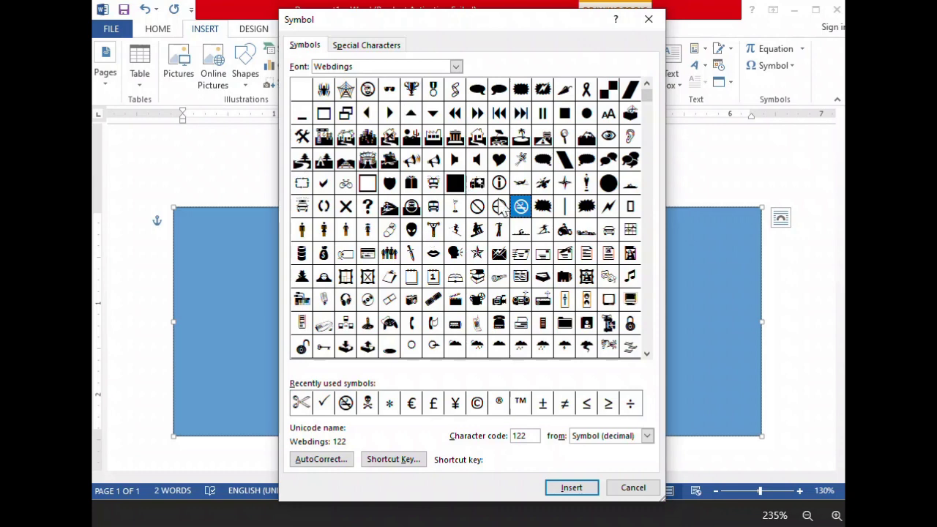
pyautogui.click(568, 490)
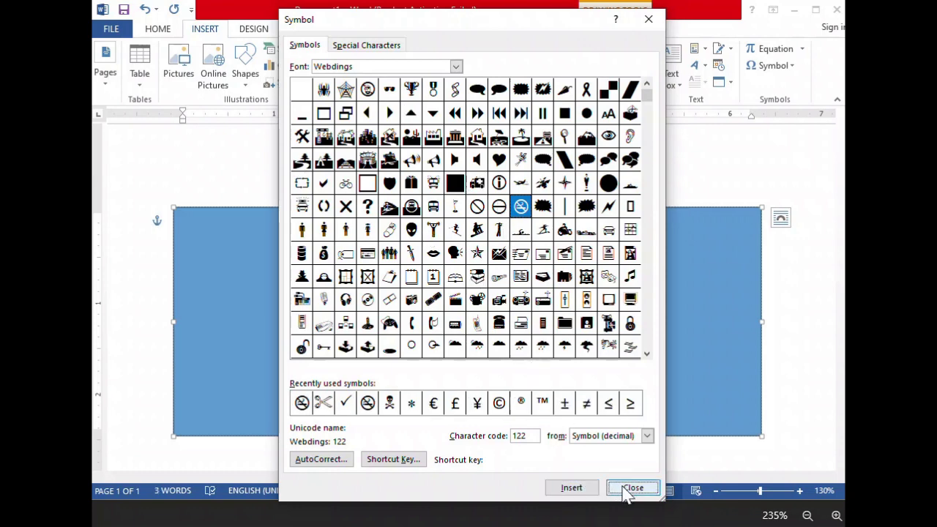
pyautogui.click(623, 488)
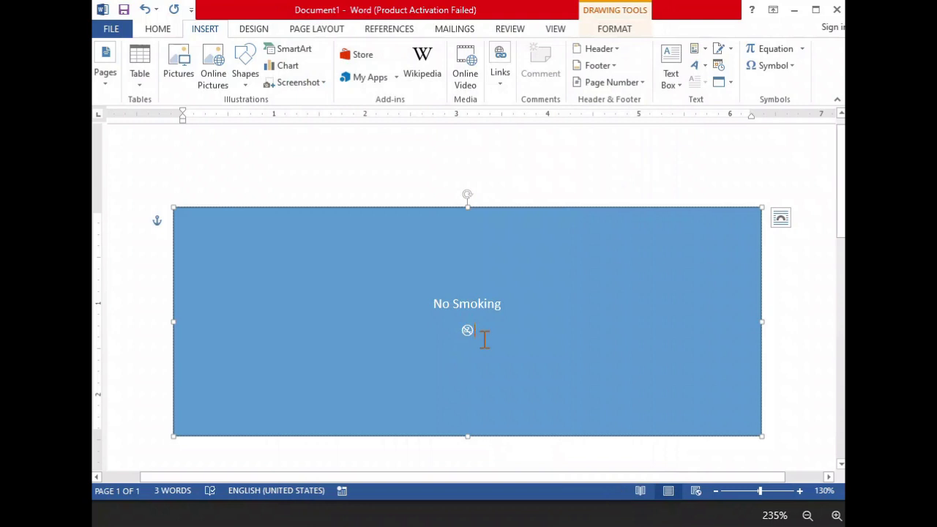
# Enlarge the "No Smoking" text and its symbol to font size 72 and deselect the shape
pyautogui.moveTo(483, 339); pyautogui.dragTo(431, 296)
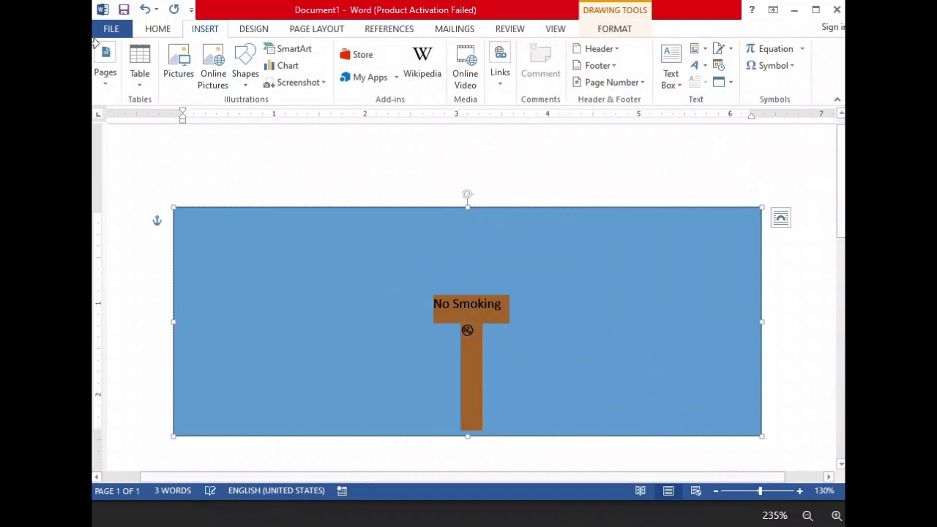
pyautogui.click(156, 32)
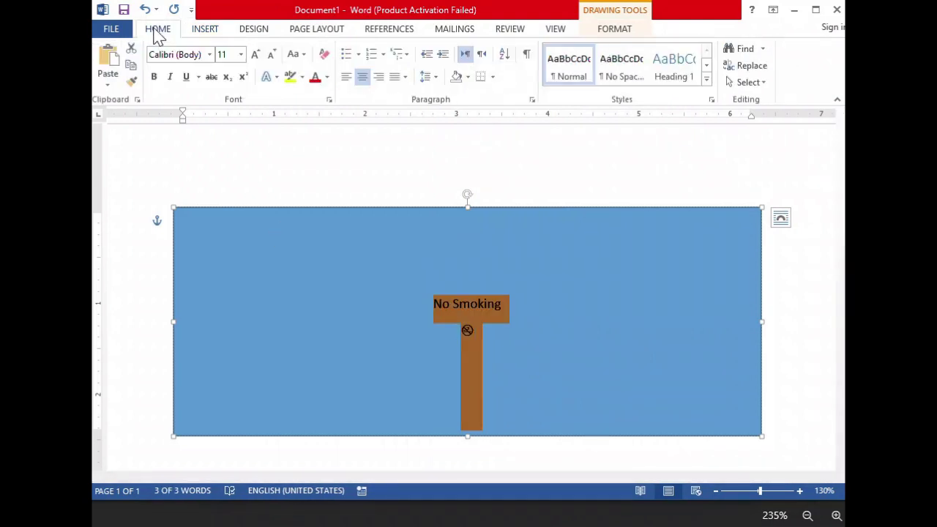
pyautogui.click(256, 55)
pyautogui.click(255, 54)
pyautogui.click(256, 55)
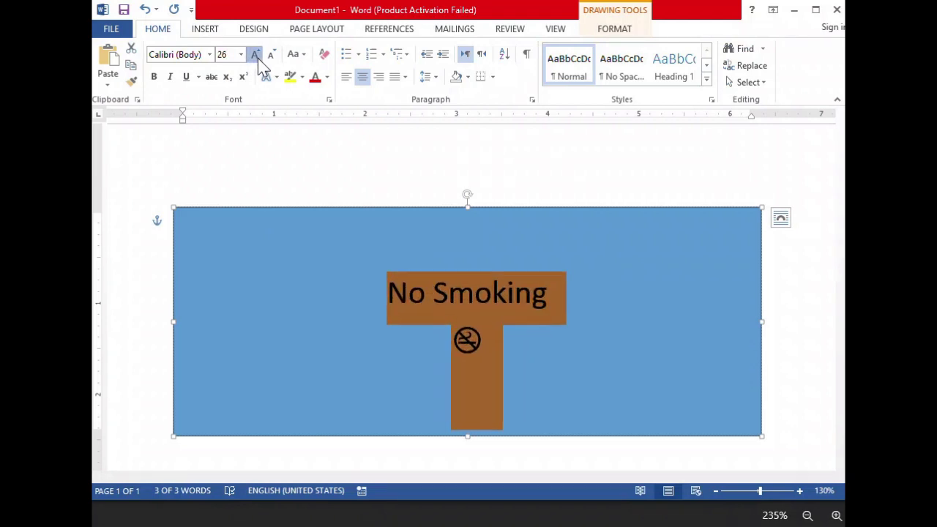
pyautogui.click(255, 55)
pyautogui.click(258, 58)
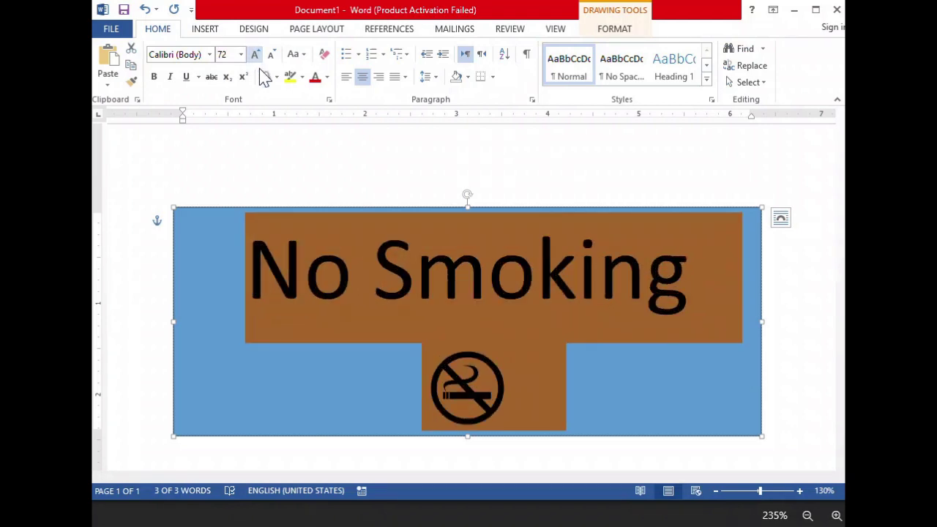
pyautogui.click(775, 374)
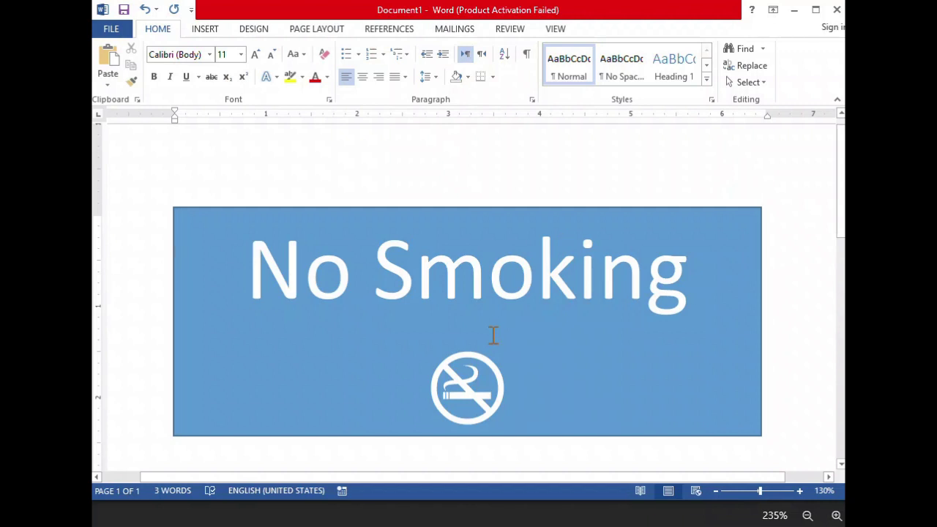
# Delete the sign from the document and set the font size to 20 for new text
pyautogui.hotkey('ctrl', 'a')
pyautogui.press('Delete')
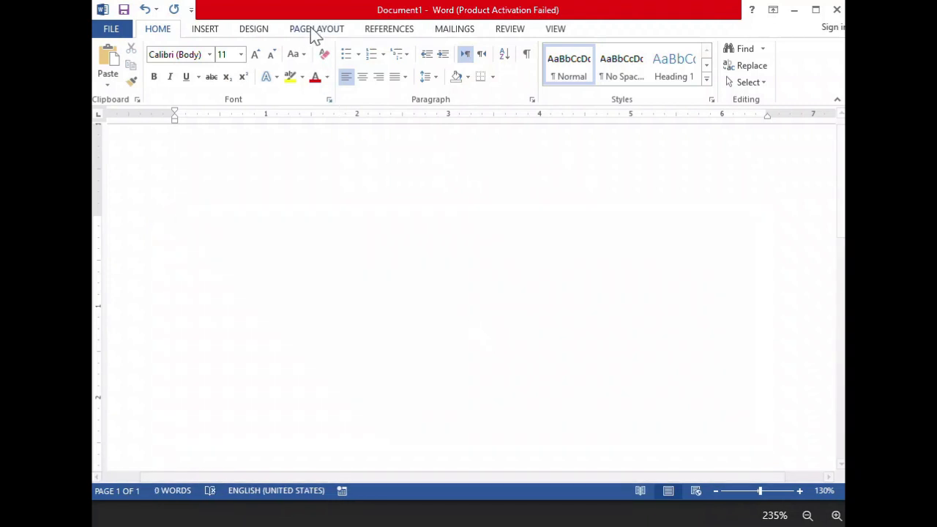
pyautogui.click(259, 50)
pyautogui.click(259, 51)
pyautogui.click(260, 51)
pyautogui.click(260, 50)
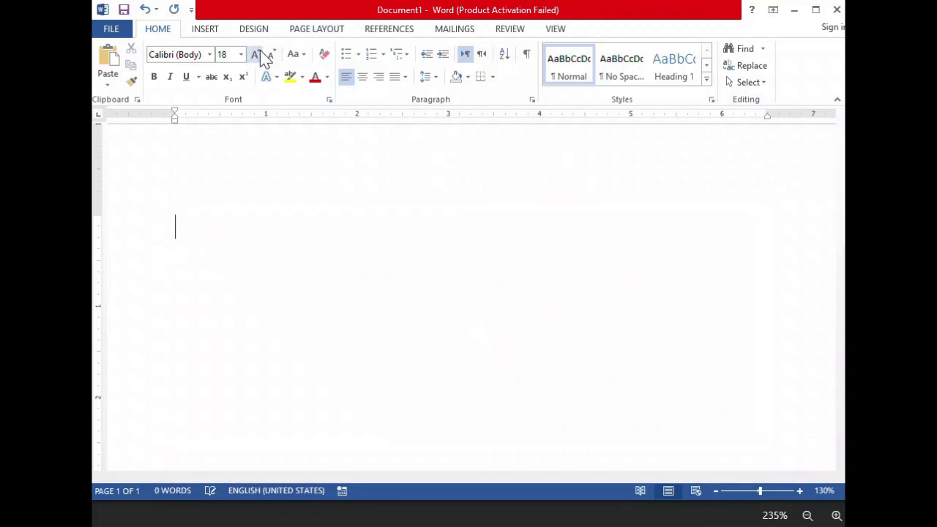
pyautogui.click(260, 51)
# Write "Hazrat Muhammad ( )" and convert the Unicode code fdfa inside the parentheses into the ﷺ symbol
pyautogui.write('Hazrat ')
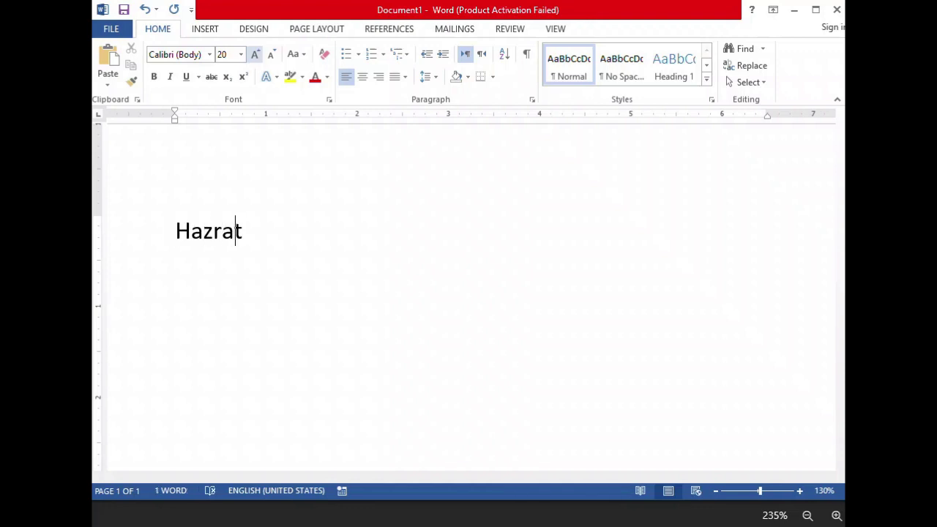
pyautogui.write('Mu')
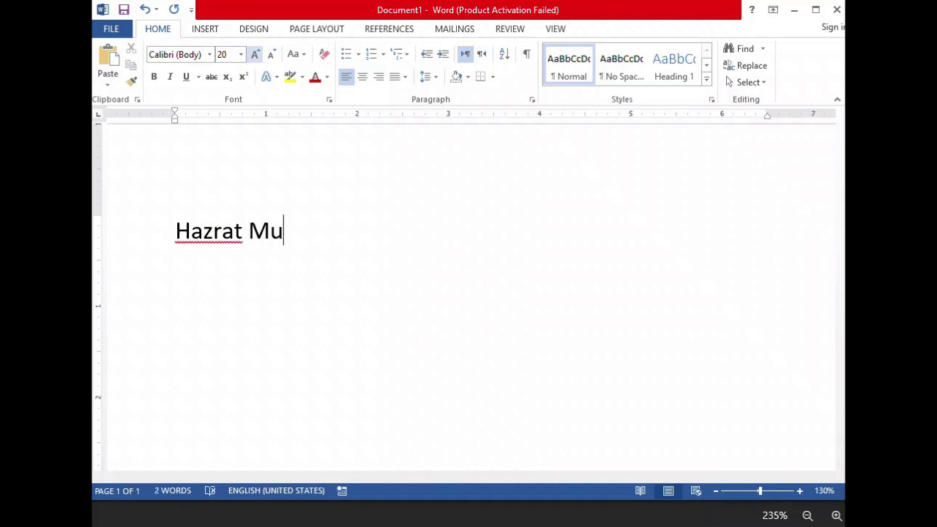
pyautogui.write('hammad ')
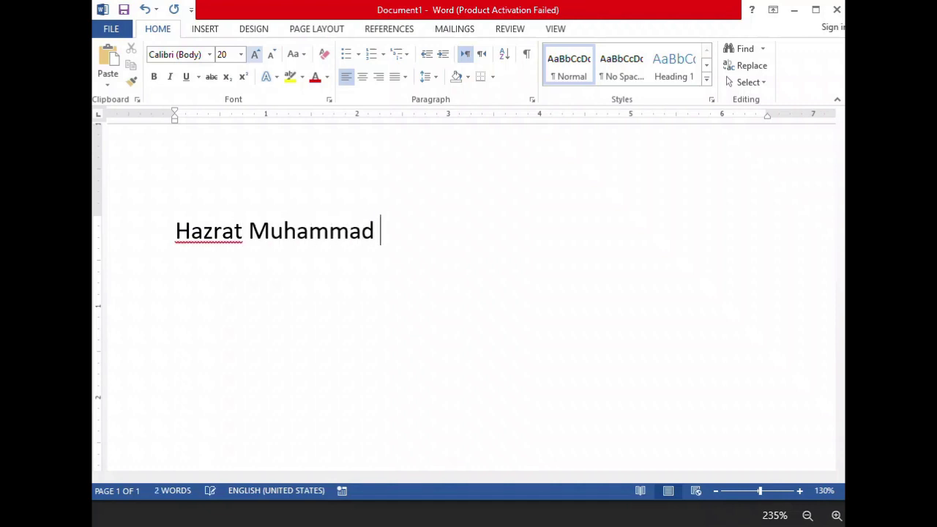
pyautogui.write('( )')
pyautogui.write('fdfa')
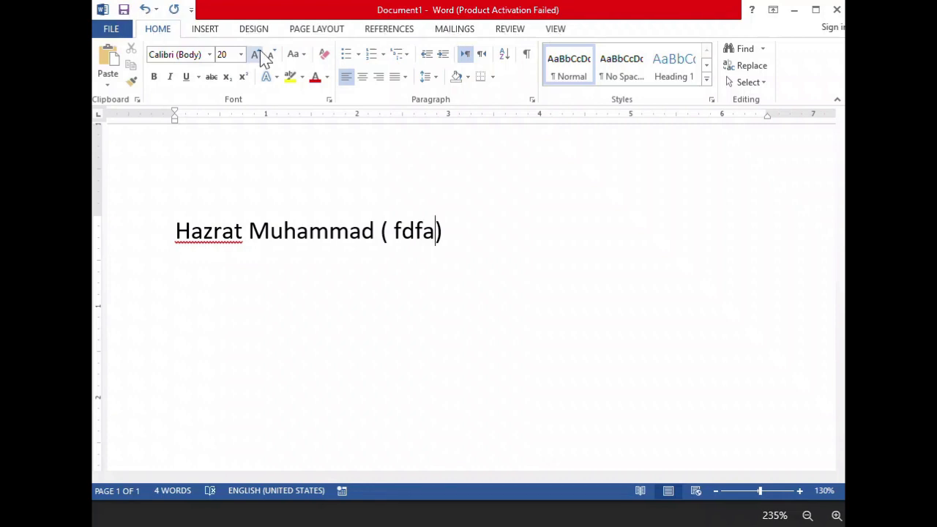
pyautogui.hotkey('alt', 'x')
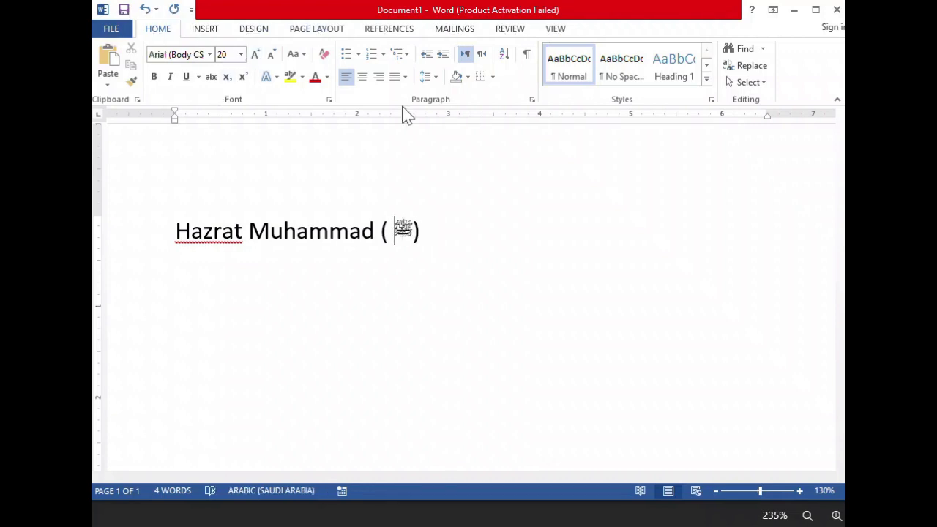
pyautogui.click(450, 238)
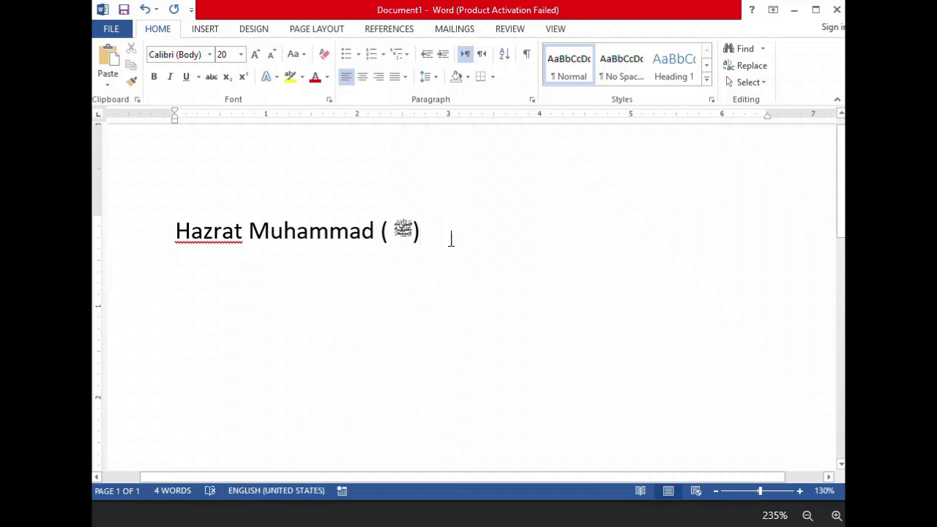
# Produce the ﷺ symbol by itself on a new line by converting the code fdfa
pyautogui.press('Return')
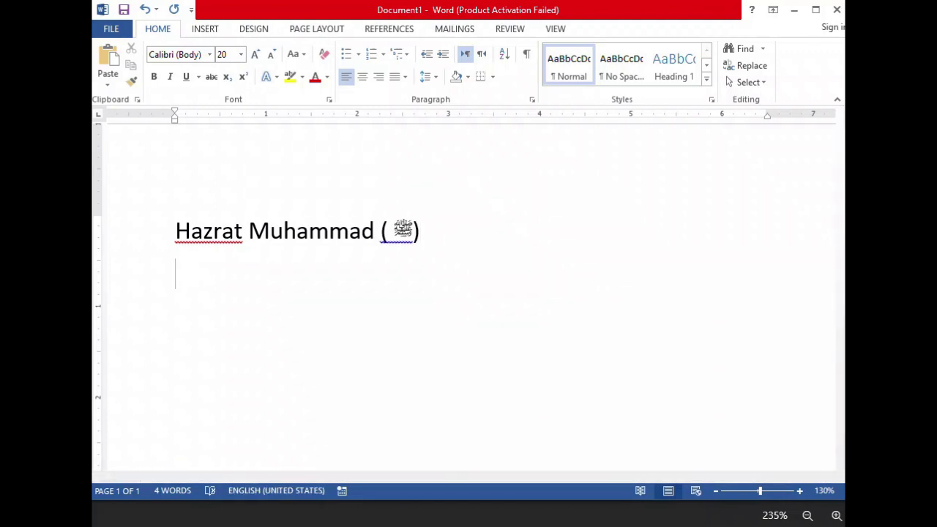
pyautogui.write('fdfa')
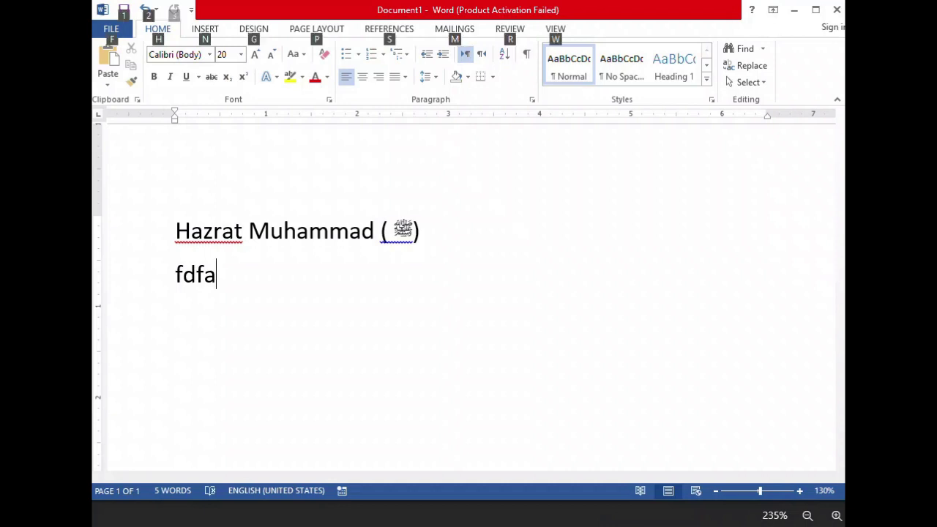
pyautogui.hotkey('alt', 'x')
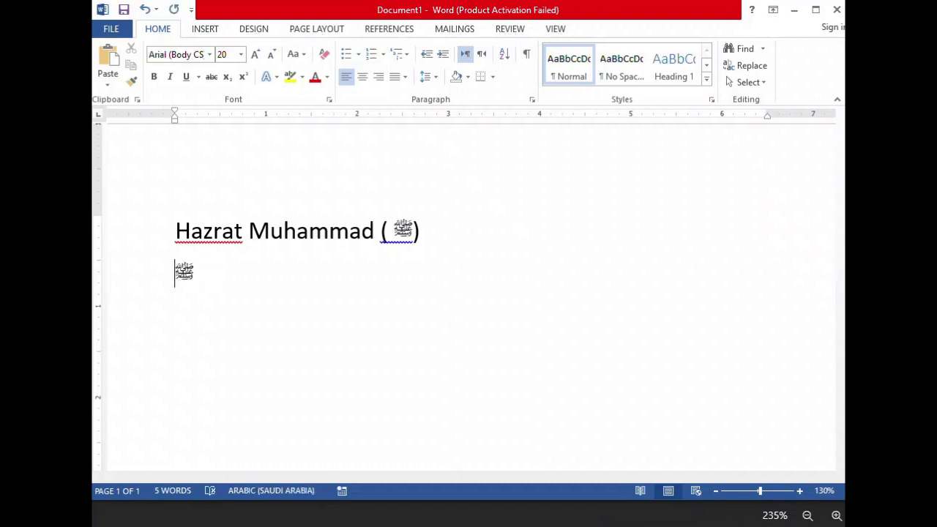
# Write "Allah ( )" on a new line and convert the code fdfb inside the parentheses into the ﷻ symbol
pyautogui.press('Return')
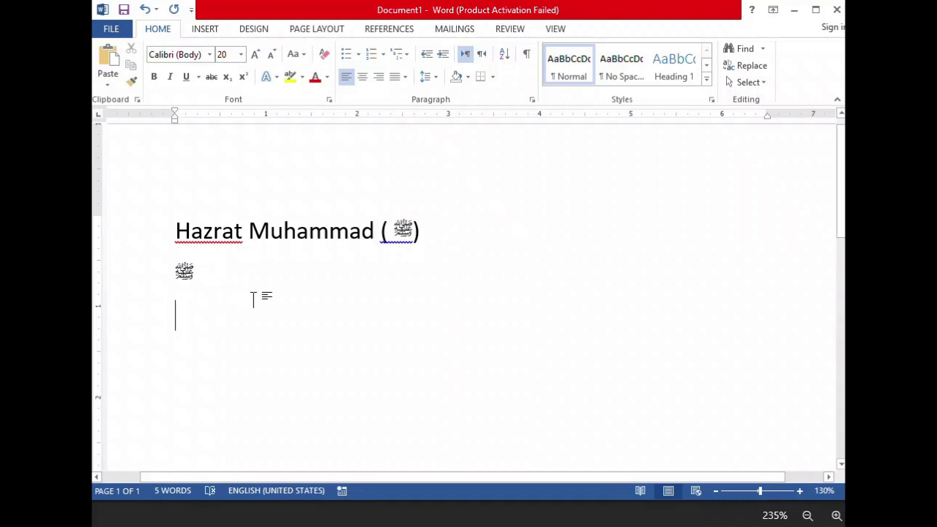
pyautogui.write('Allah ')
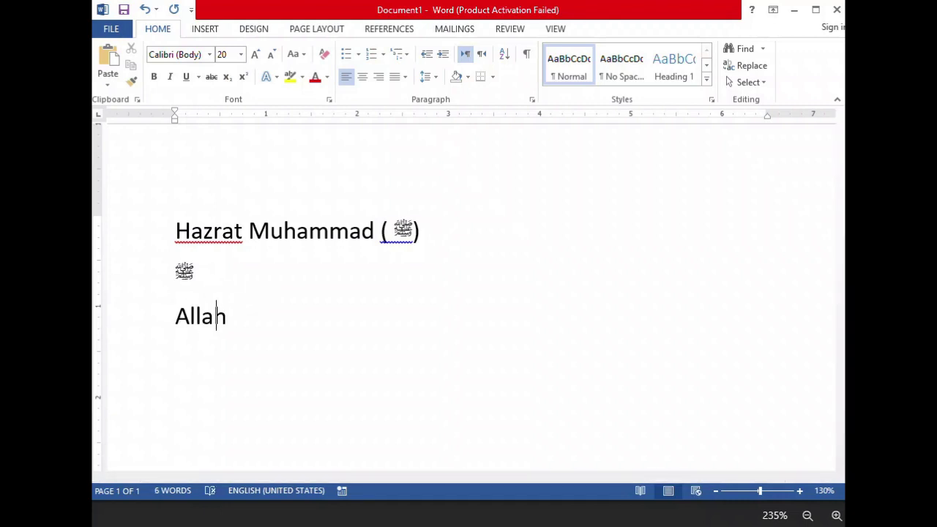
pyautogui.write('(fdf')
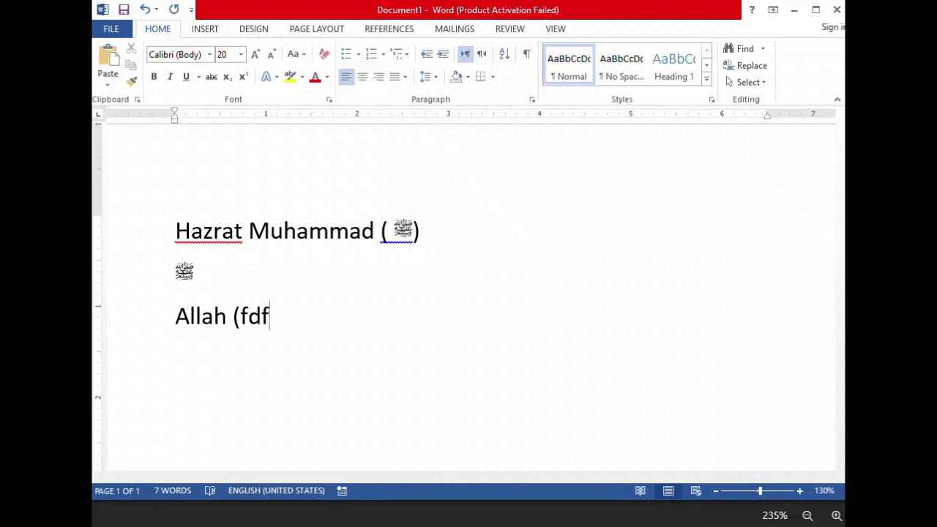
pyautogui.write('b)')
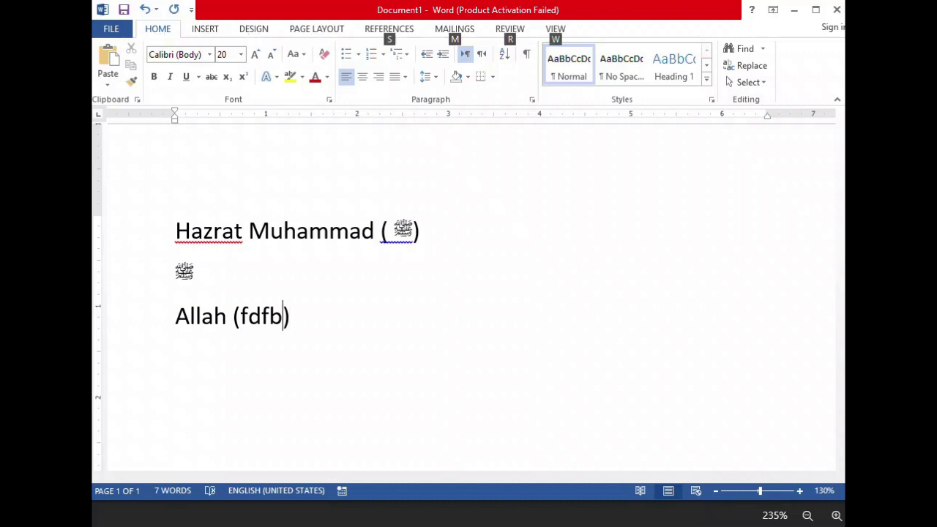
pyautogui.hotkey('alt', 'x')
pyautogui.press('Right')
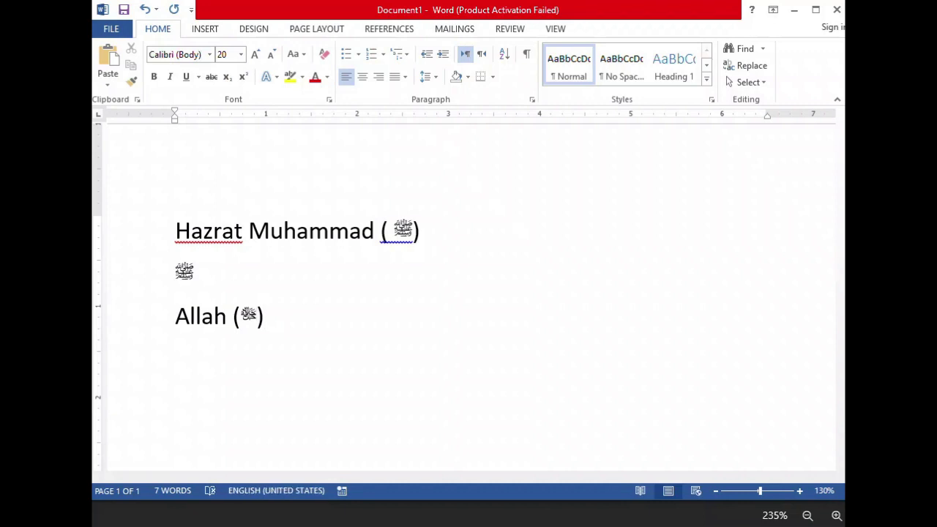
# Enlarge the "Allah (ﷻ)" line to font size 48
pyautogui.moveTo(280, 320); pyautogui.dragTo(167, 318)
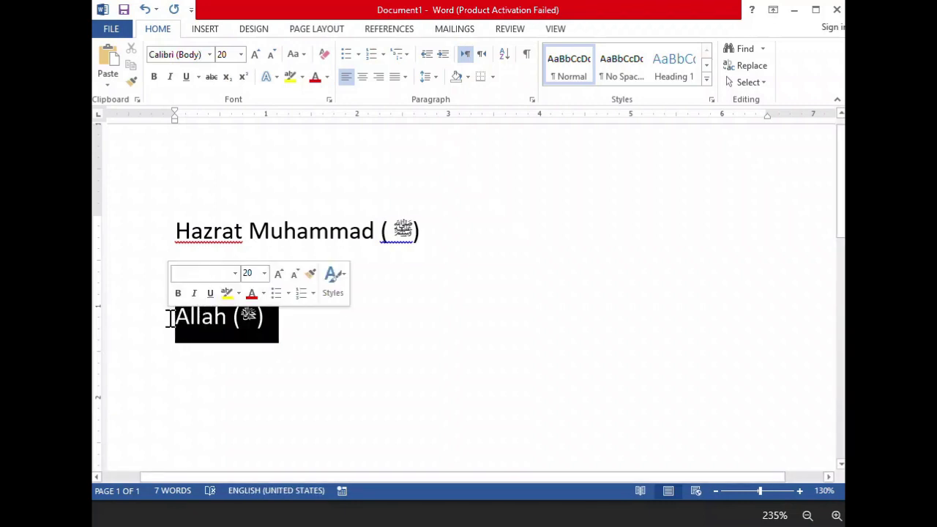
pyautogui.click(258, 52)
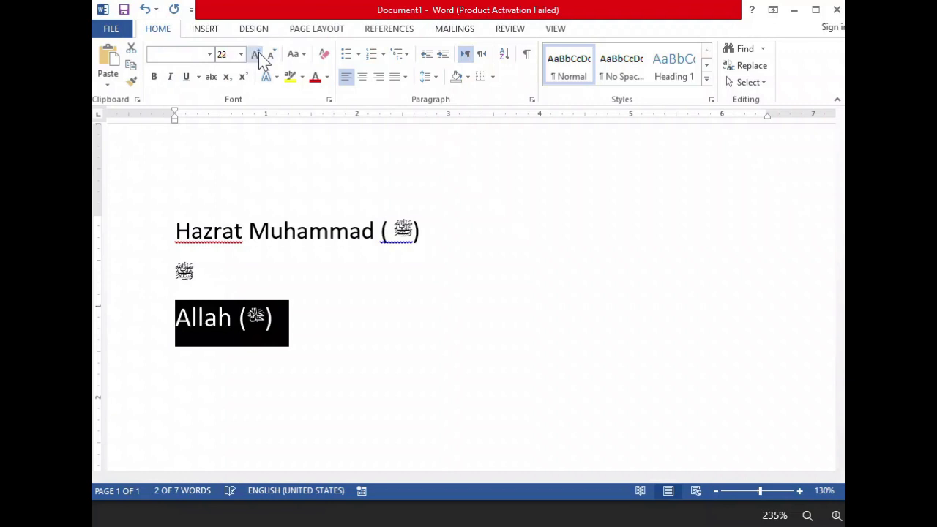
pyautogui.click(258, 52)
pyautogui.click(259, 52)
pyautogui.click(259, 52)
pyautogui.click(258, 52)
pyautogui.click(258, 52)
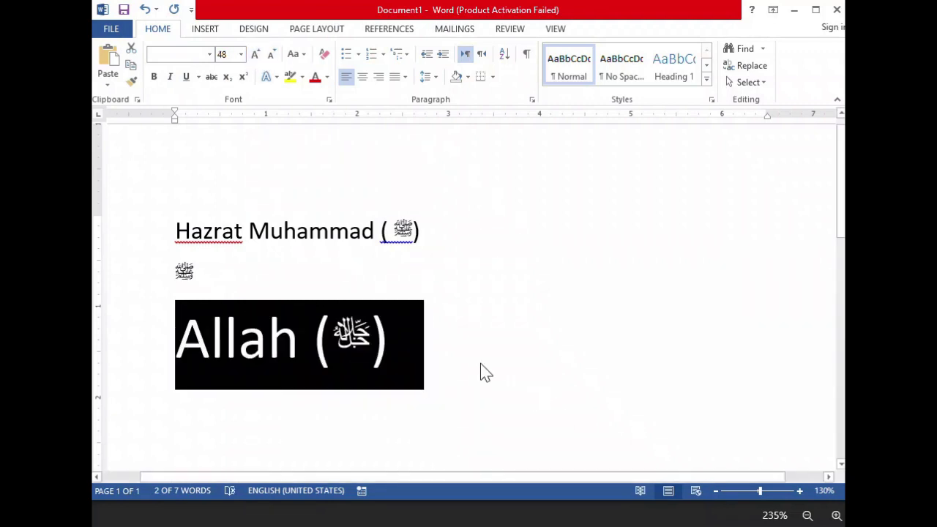
pyautogui.click(476, 360)
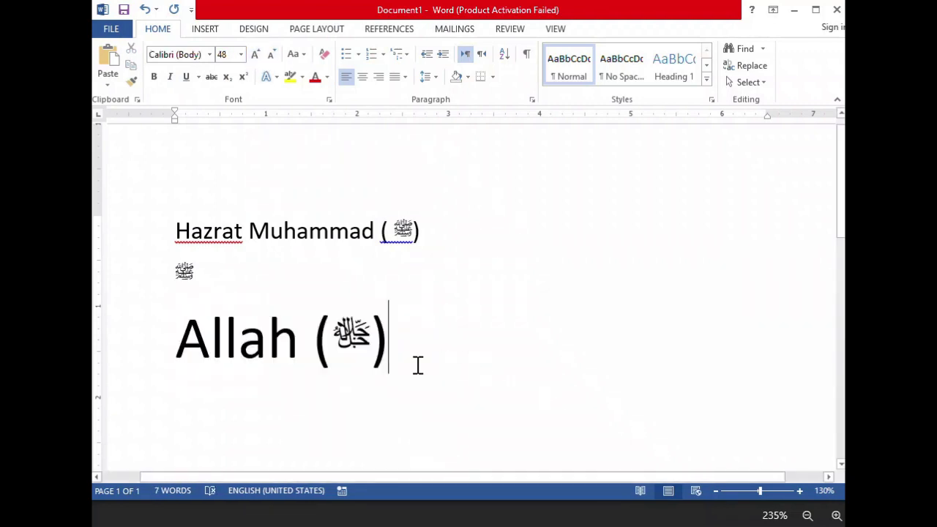
# Clear all the text from the document and write the Unicode code fdfd
pyautogui.moveTo(416, 363); pyautogui.dragTo(132, 230)
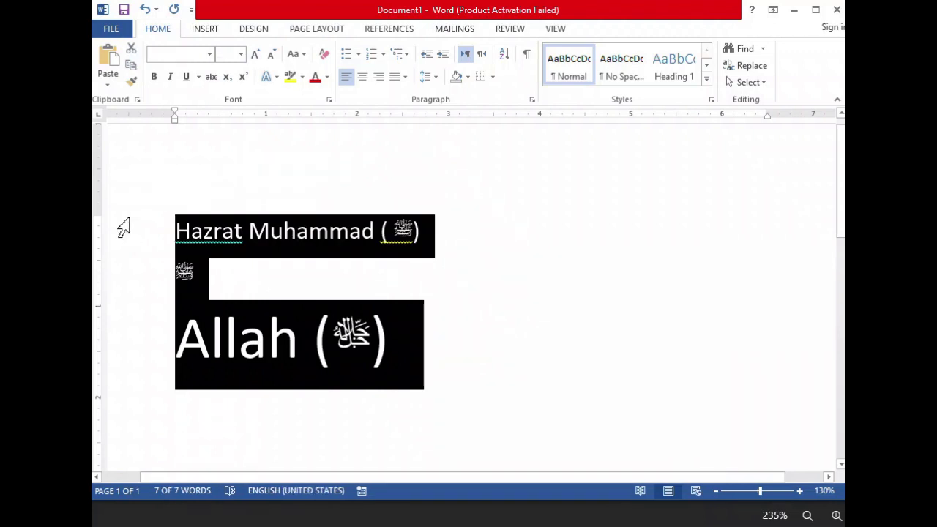
pyautogui.press('Delete')
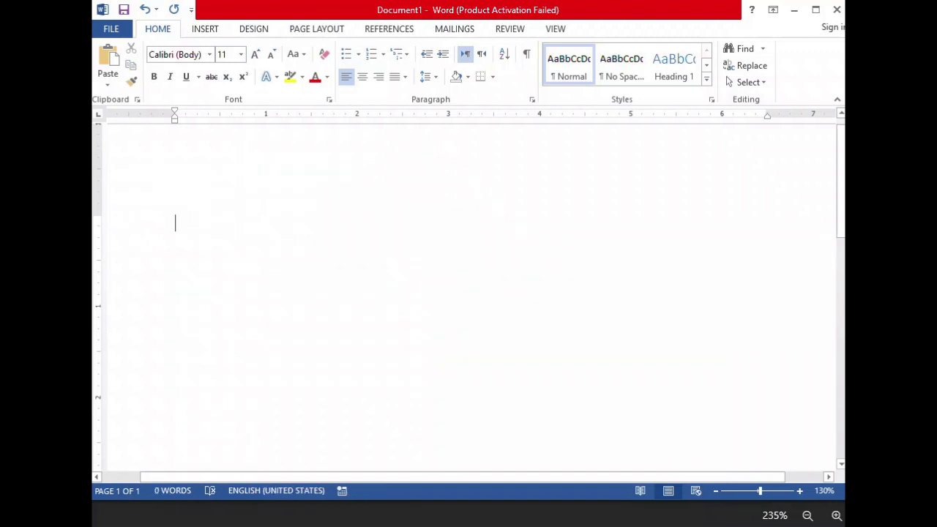
pyautogui.write('fdf')
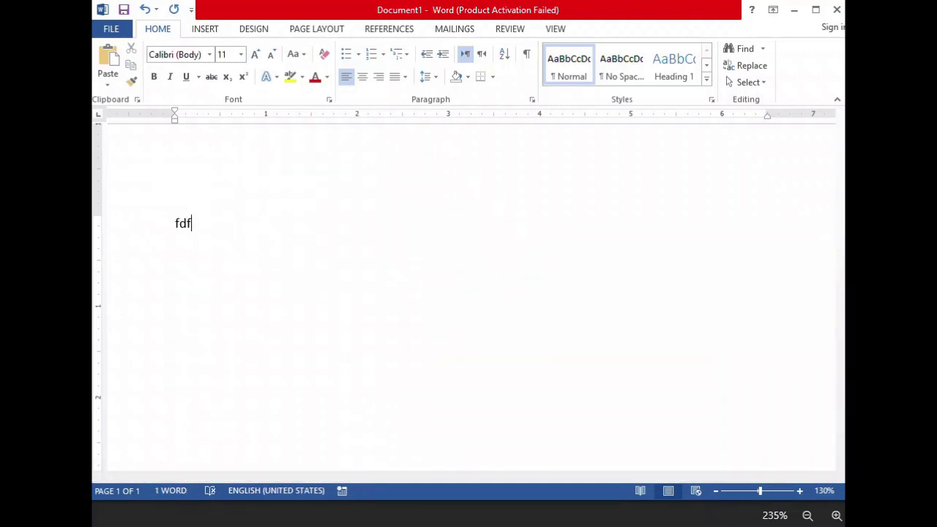
pyautogui.write('d')
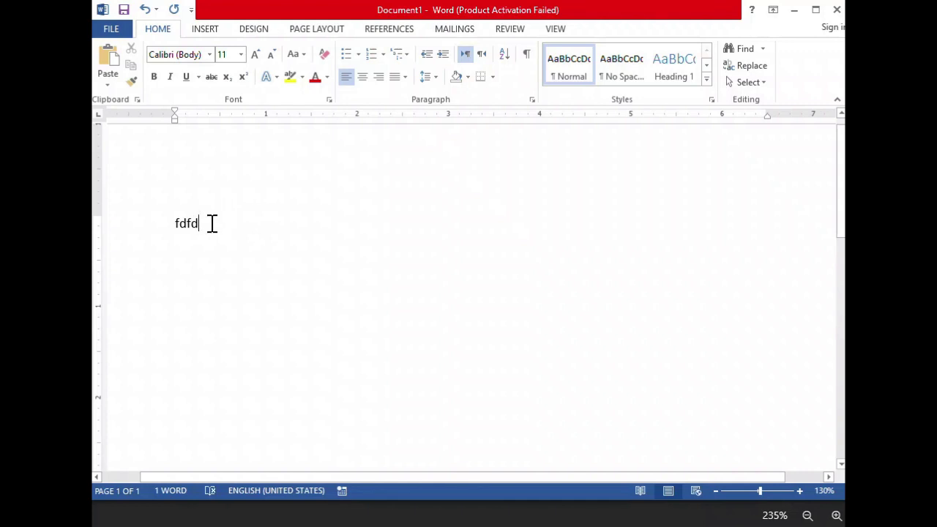
# Enlarge the fdfd code to font size 28
pyautogui.moveTo(211, 221); pyautogui.dragTo(140, 222)
pyautogui.click(254, 55)
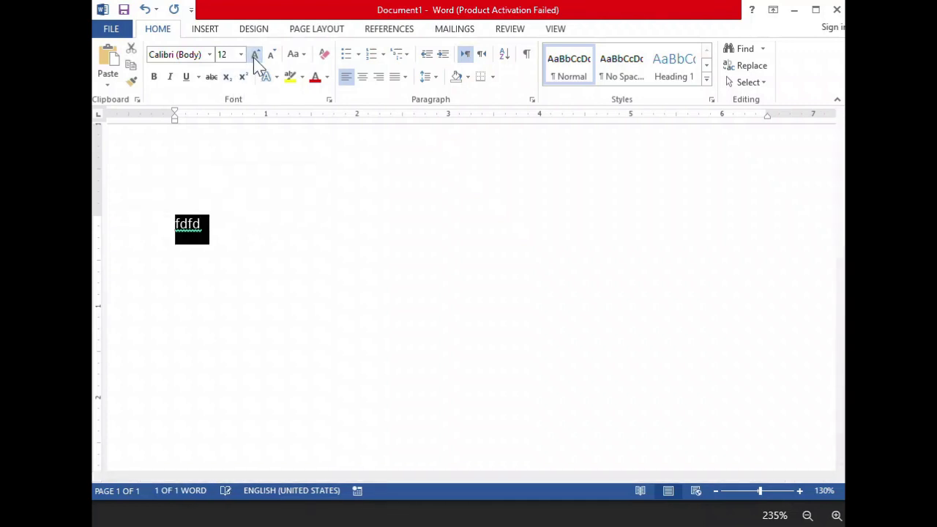
pyautogui.click(254, 55)
pyautogui.click(254, 55)
pyautogui.click(254, 55)
pyautogui.click(254, 55)
pyautogui.click(254, 55)
pyautogui.click(254, 55)
pyautogui.click(254, 55)
pyautogui.click(254, 55)
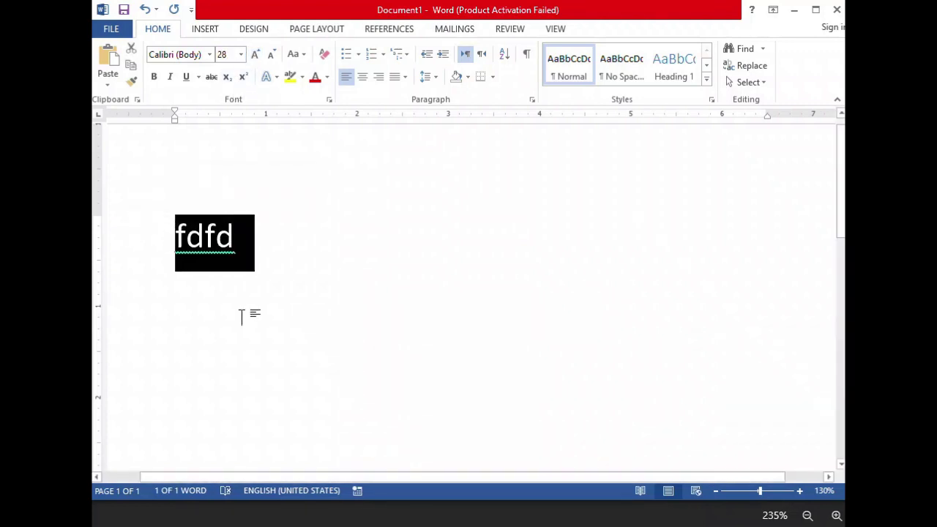
# Convert the code fdfd into the Arabic Bismillah ligature and start a new line below it
pyautogui.click(245, 242)
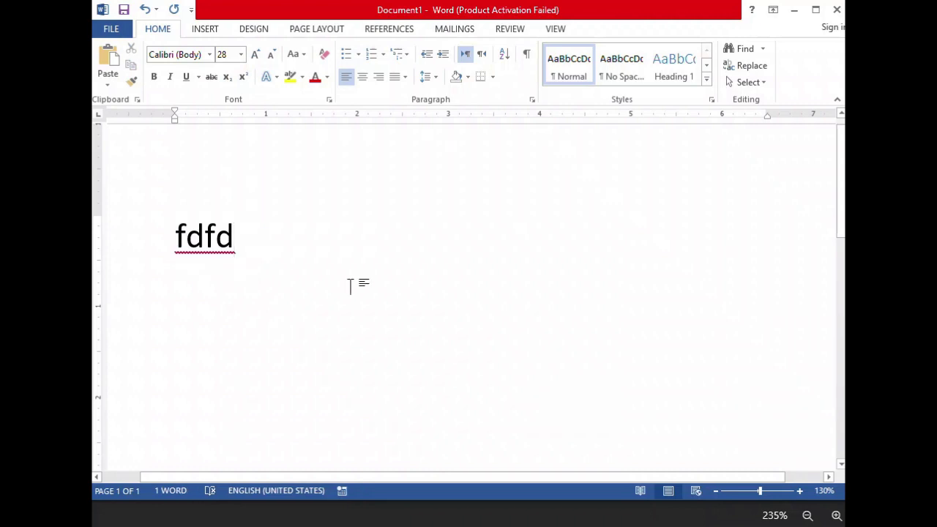
pyautogui.hotkey('alt', 'x')
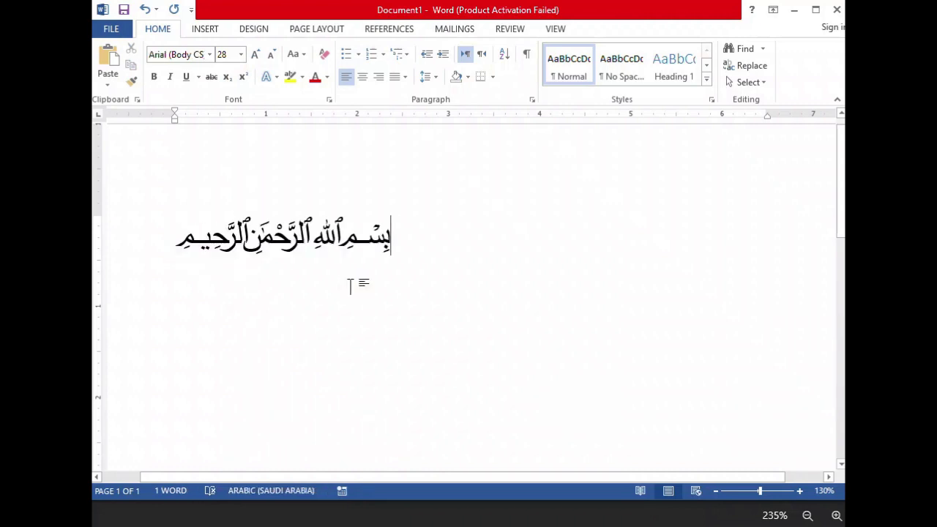
pyautogui.press('Return')
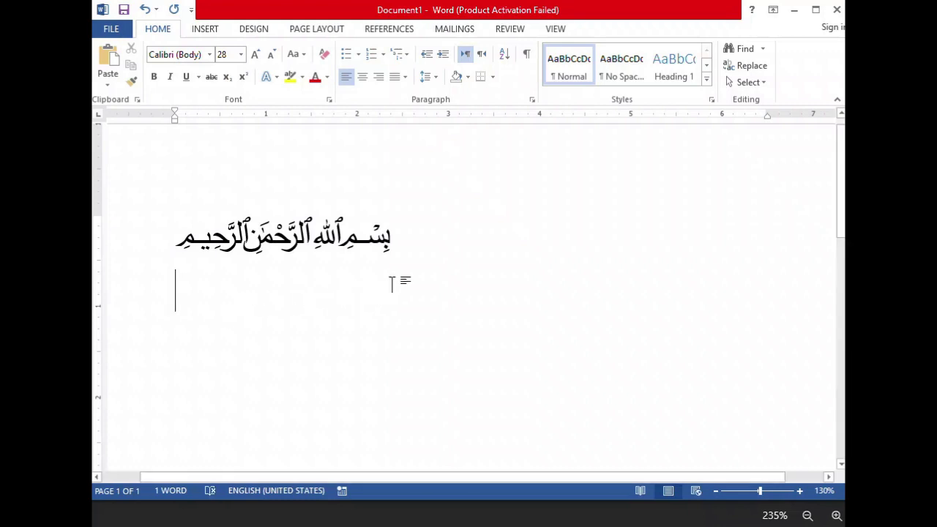
# Delete the Bismillah ligature from the document
pyautogui.moveTo(432, 252); pyautogui.dragTo(380, 254)
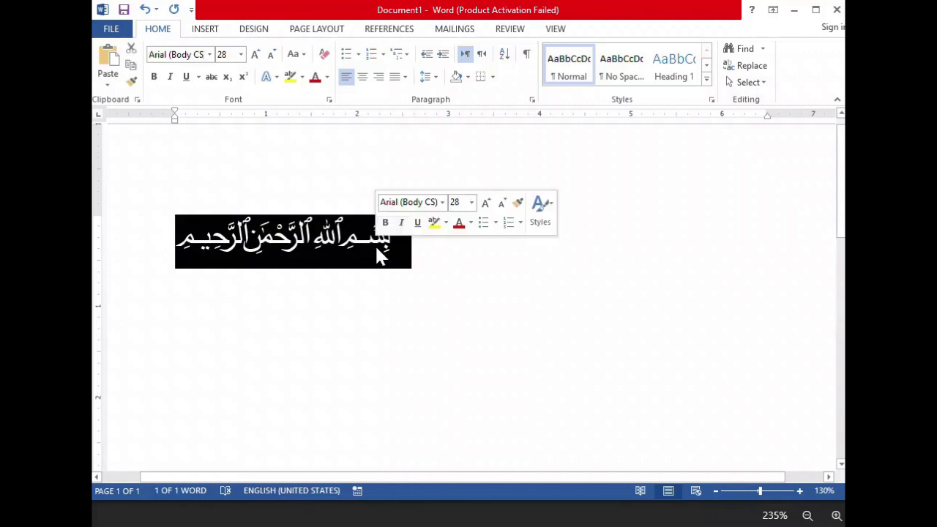
pyautogui.press('BackSpace')
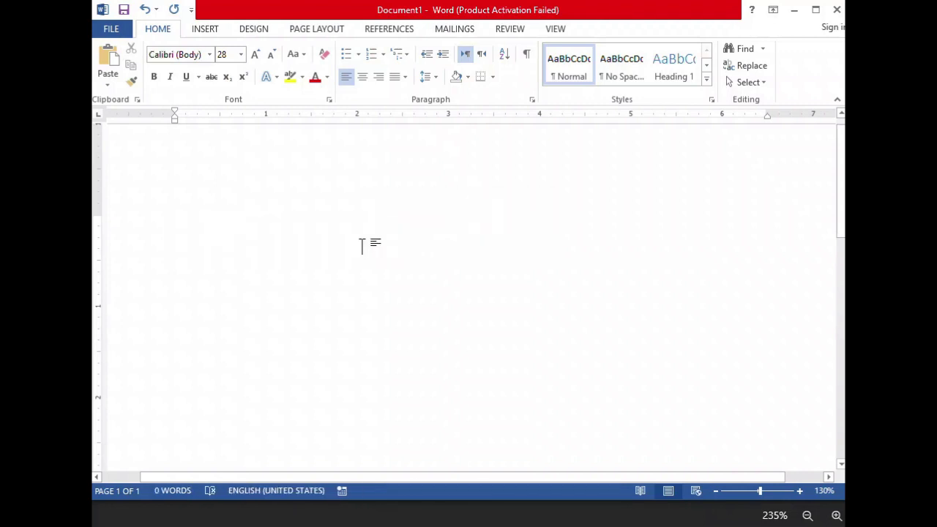
# Examine the full symbol collection with its font switched from Webdings to Wingdings, and close it without inserting anything
pyautogui.click(205, 30)
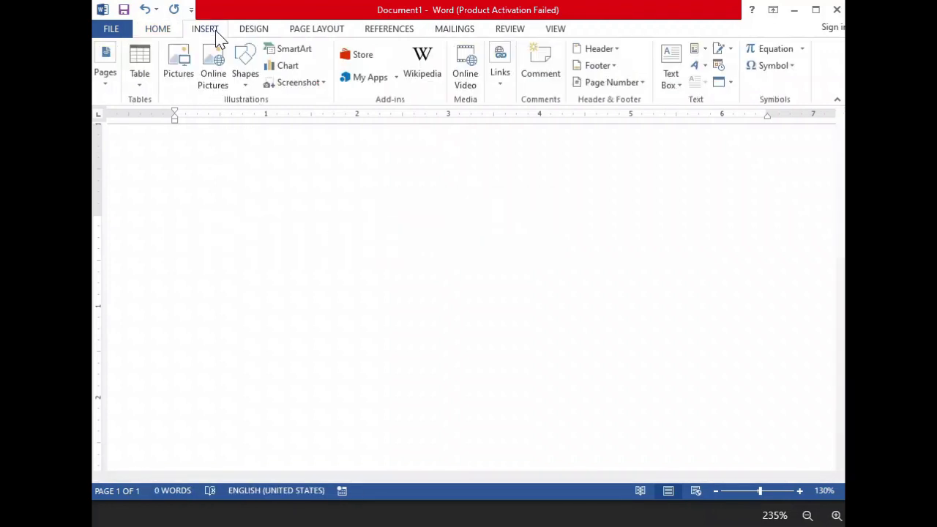
pyautogui.click(781, 69)
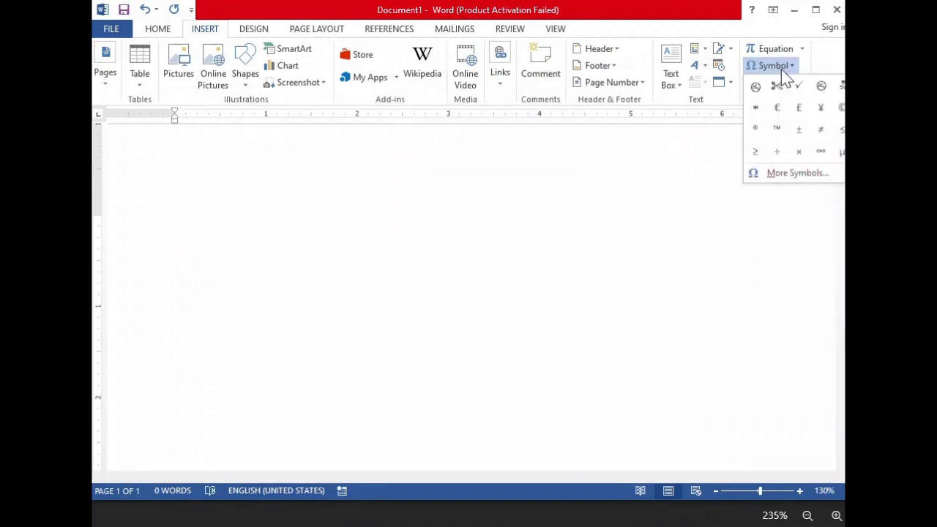
pyautogui.click(781, 176)
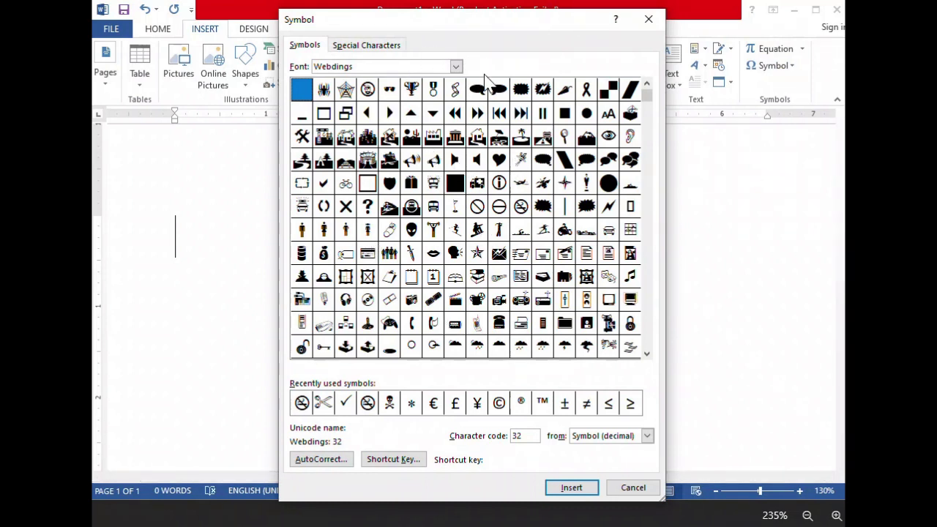
pyautogui.click(455, 68)
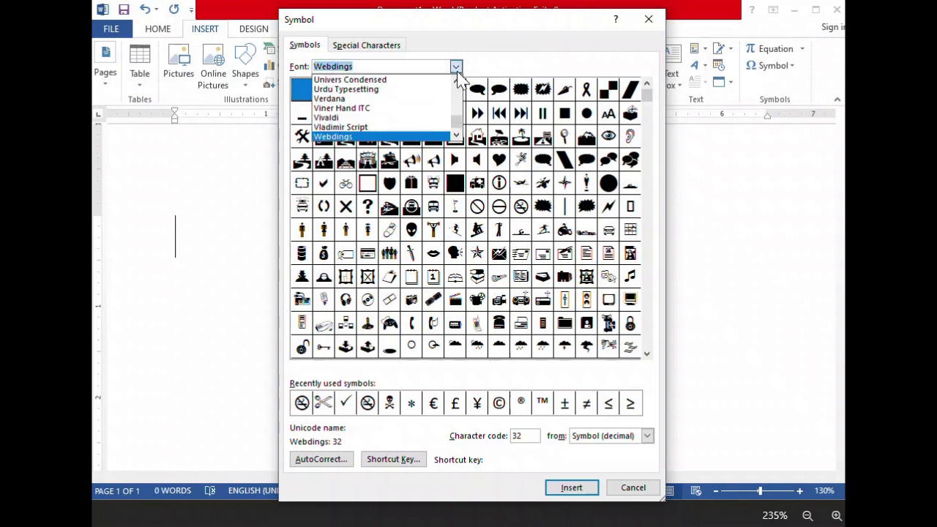
pyautogui.click(456, 83)
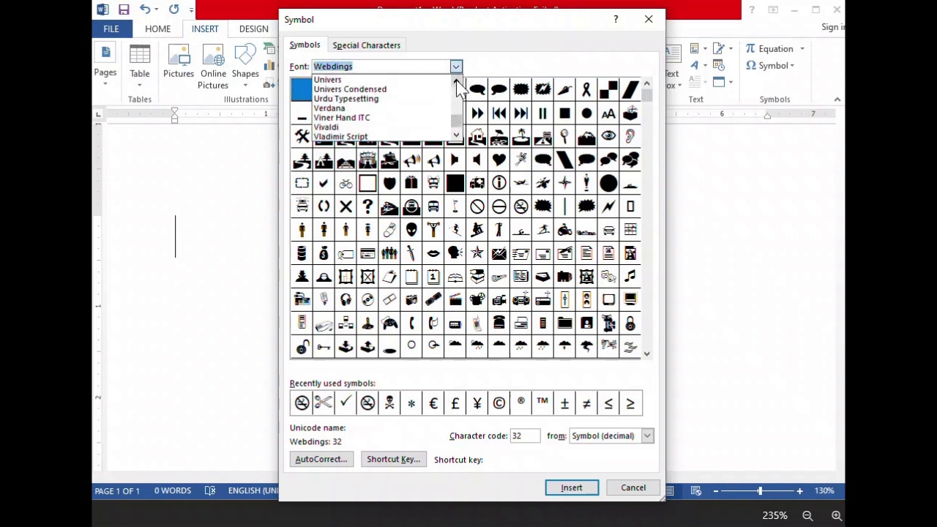
pyautogui.click(456, 135)
pyautogui.click(456, 135)
pyautogui.click(456, 136)
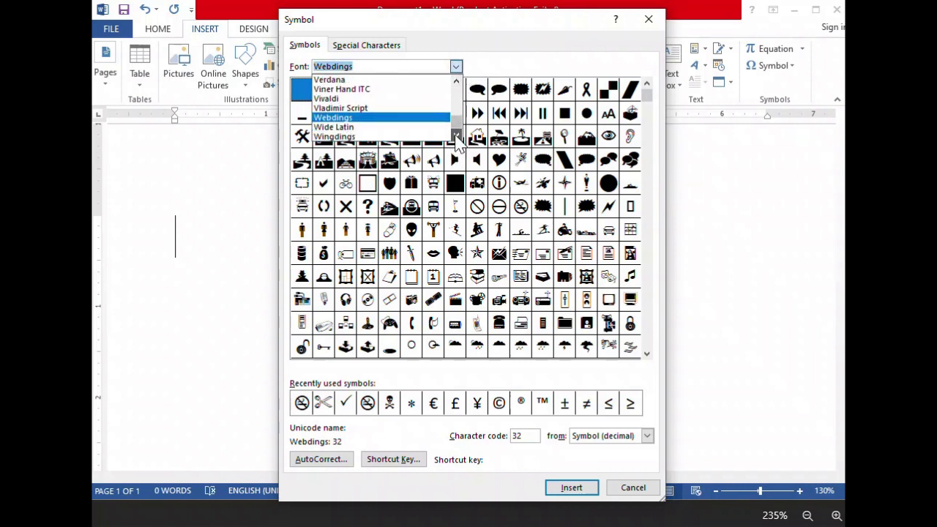
pyautogui.click(456, 135)
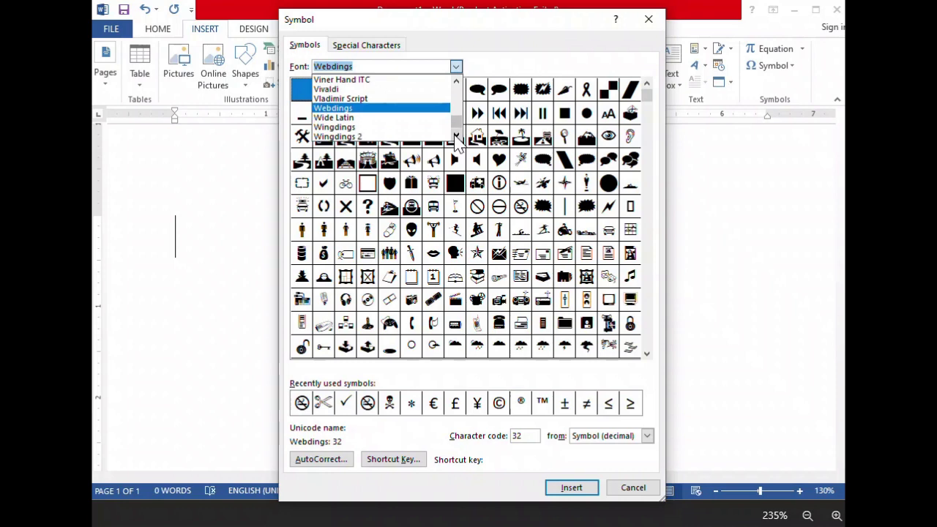
pyautogui.click(421, 128)
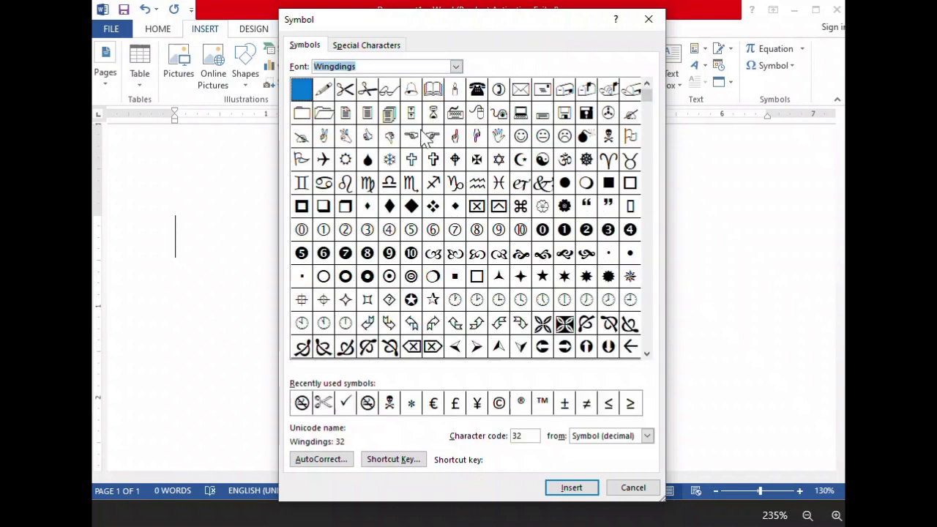
pyautogui.click(629, 492)
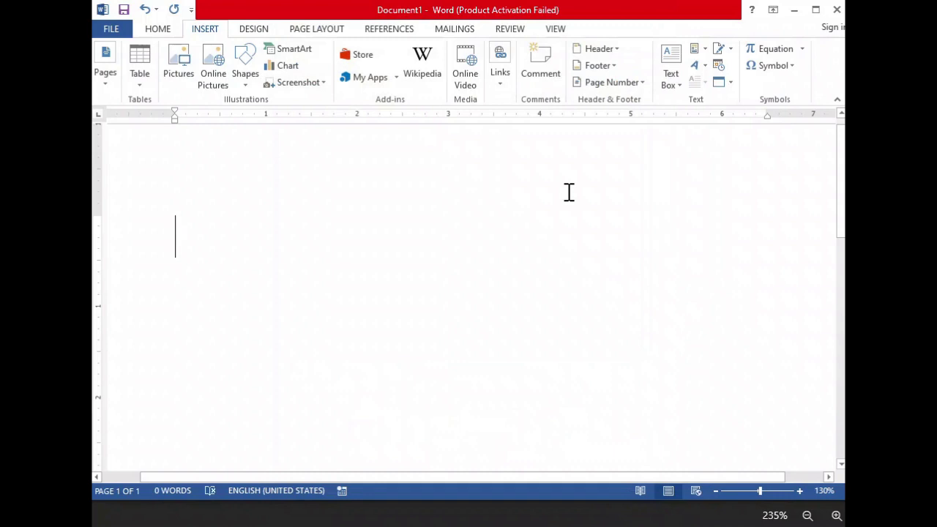
# Look through the built-in equations and insert the Fourier Series equation into the document
pyautogui.click(802, 50)
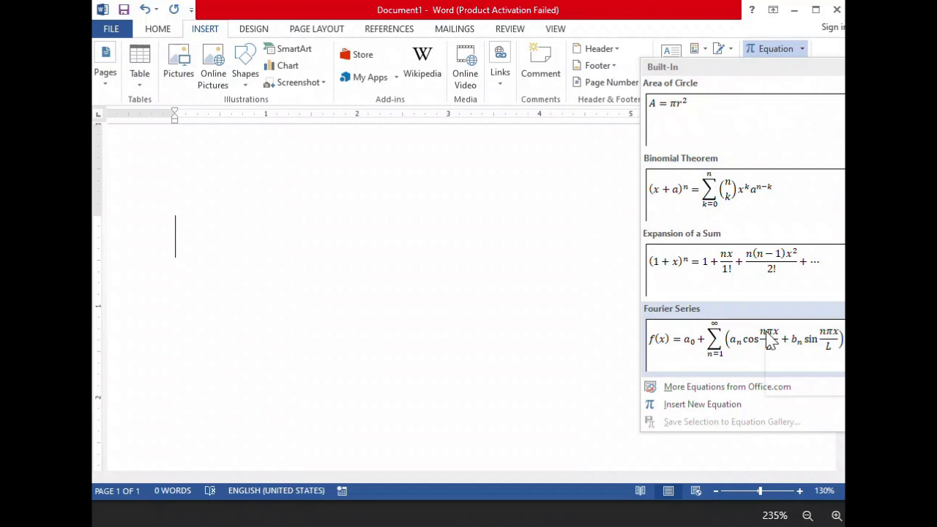
pyautogui.scroll(-3, 743, 220)
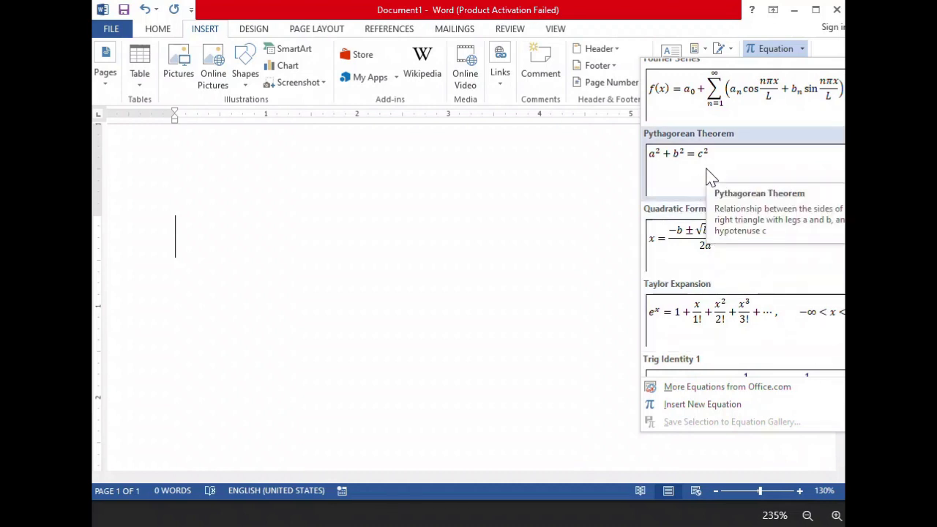
pyautogui.scroll(-1, 709, 220)
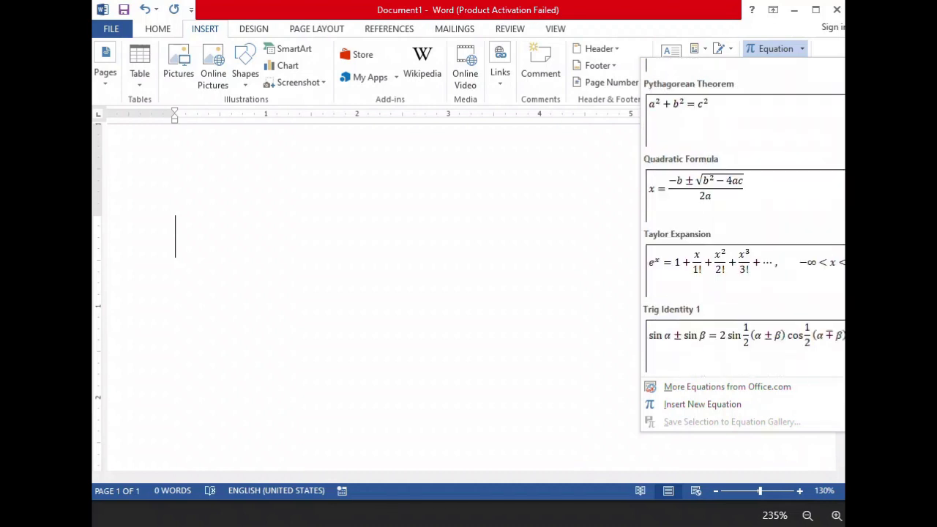
pyautogui.scroll(-2, 744, 220)
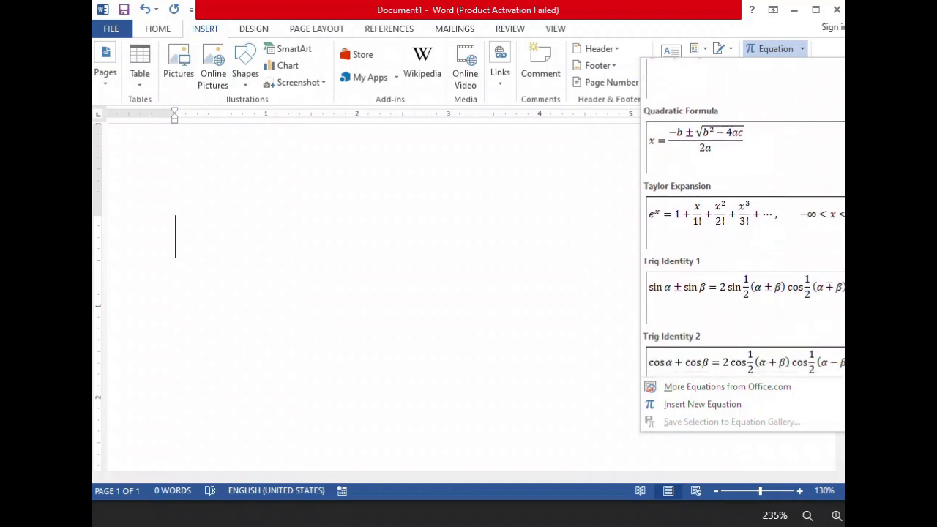
pyautogui.scroll(-1, 744, 219)
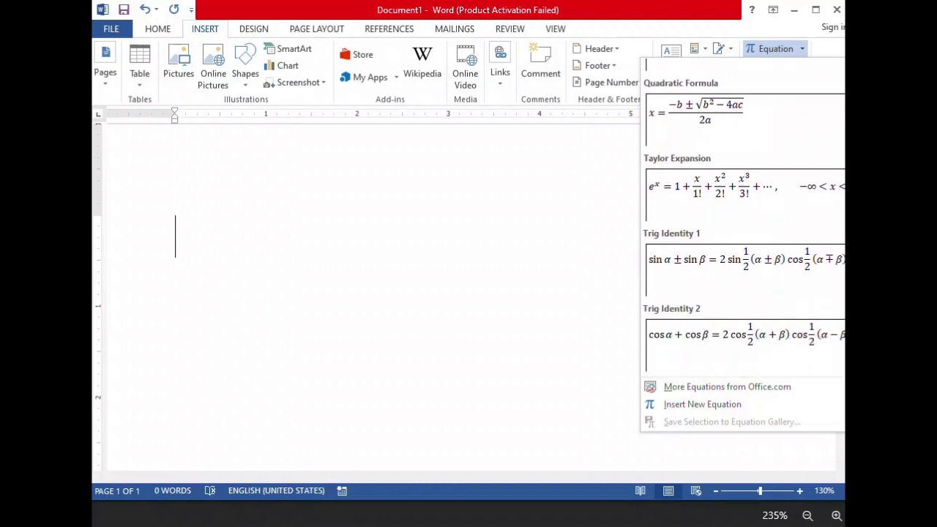
pyautogui.scroll(10, 744, 220)
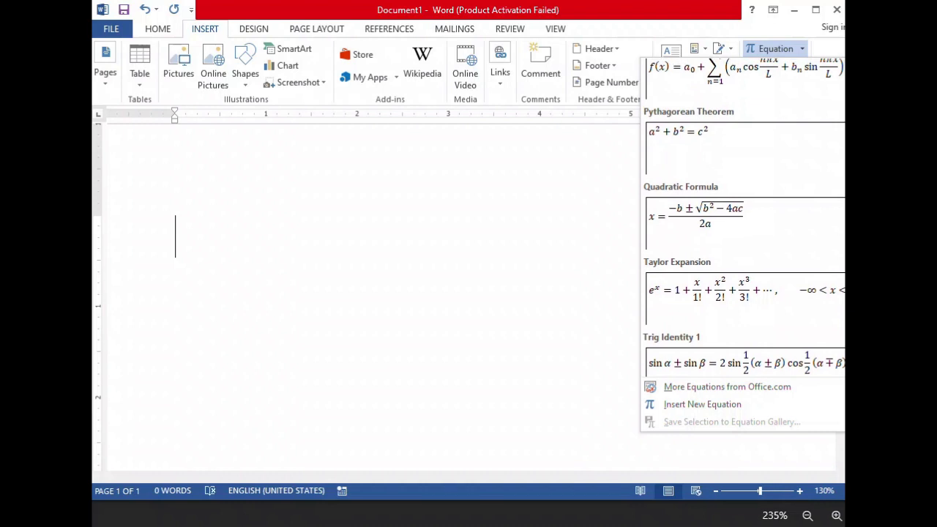
pyautogui.scroll(5, 743, 220)
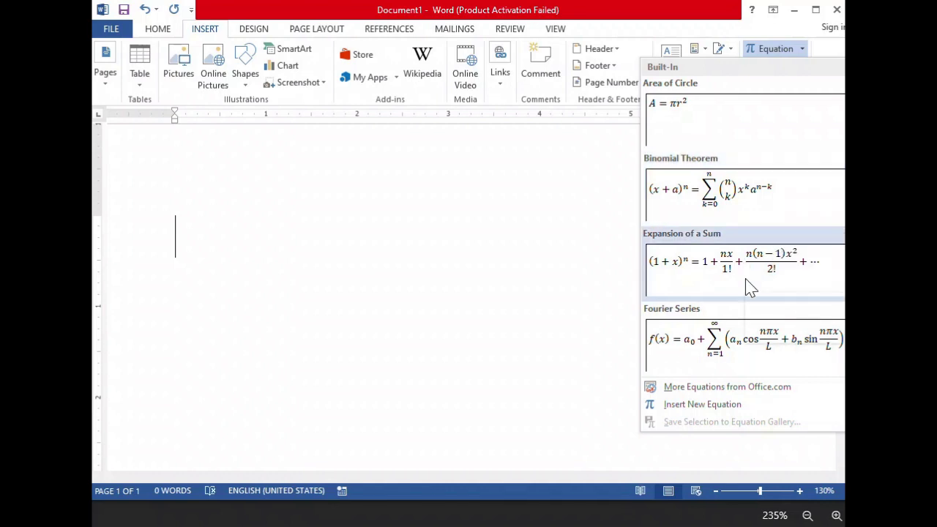
pyautogui.click(741, 353)
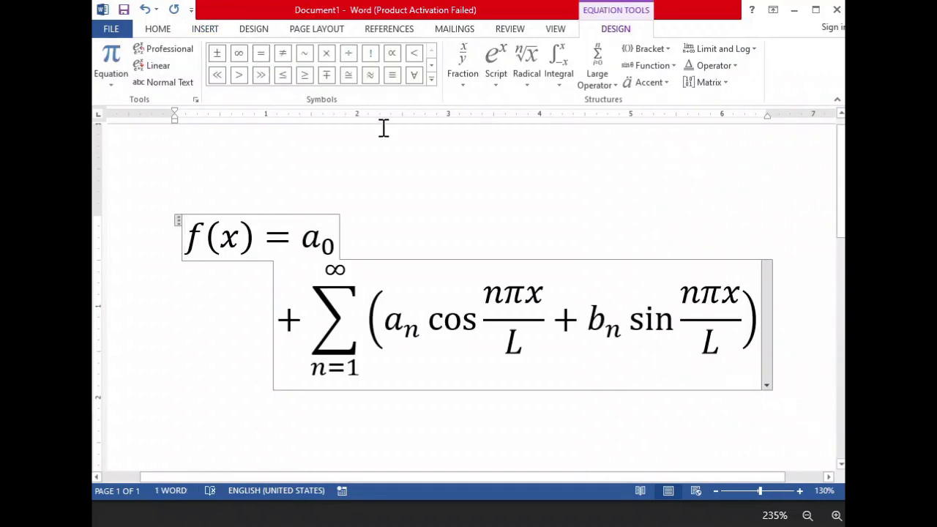
# Reduce the Fourier Series equation to font size 16
pyautogui.click(167, 32)
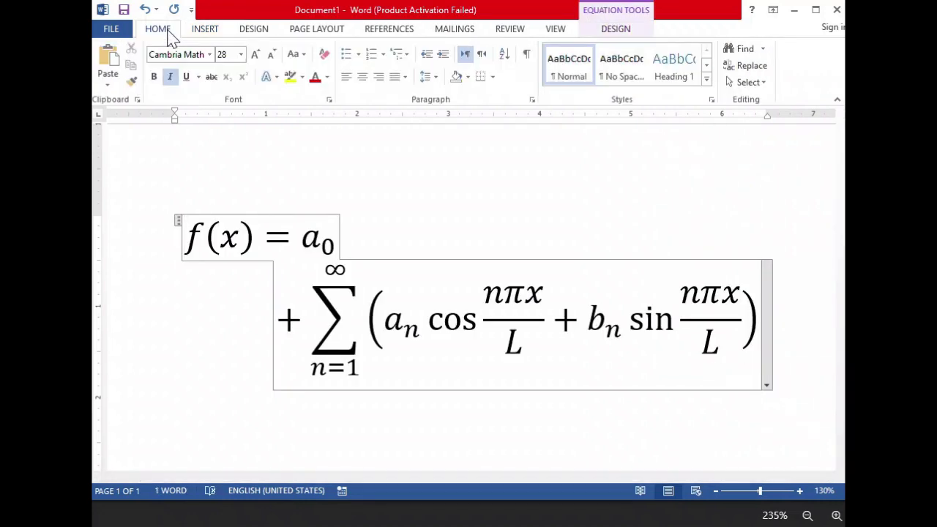
pyautogui.click(270, 57)
pyautogui.click(270, 56)
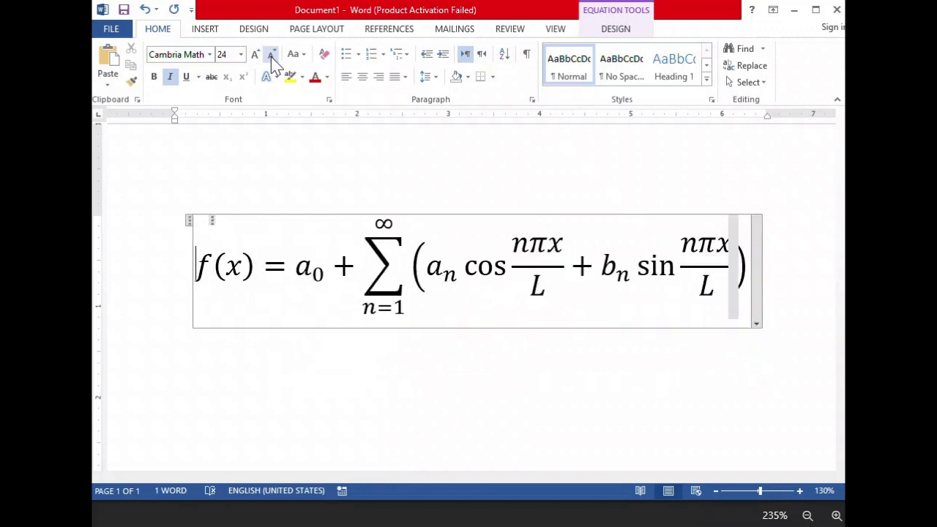
pyautogui.click(271, 57)
pyautogui.click(271, 57)
pyautogui.click(271, 56)
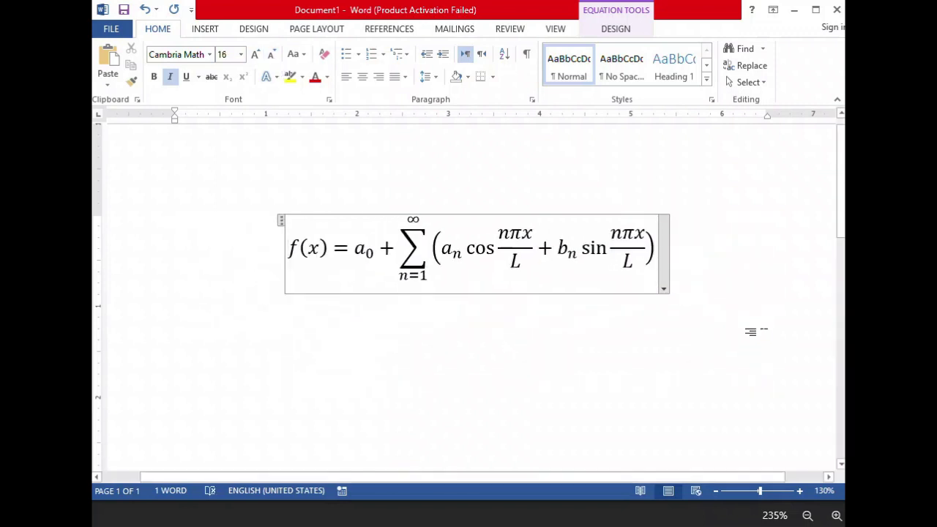
# Left-align the empty line below the Fourier Series equation and insert a new blank equation there
pyautogui.click(728, 266)
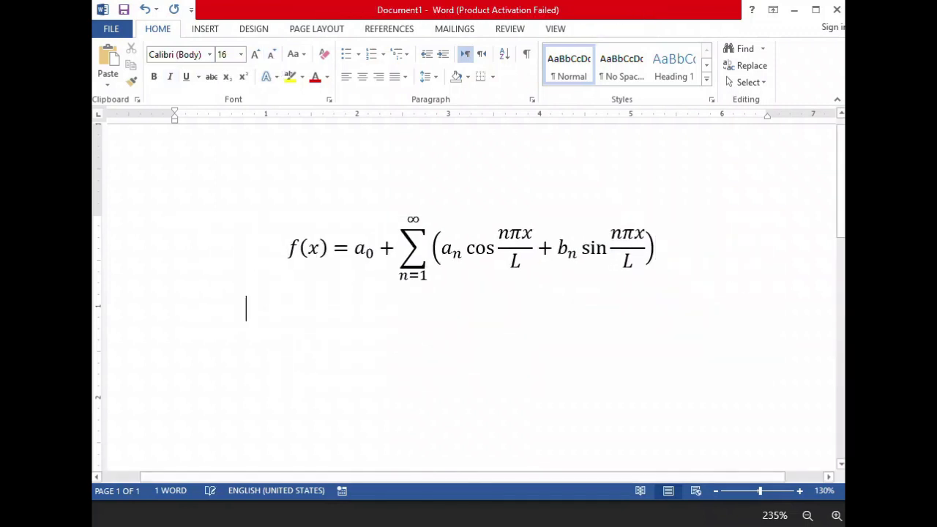
pyautogui.hotkey('ctrl', 'l')
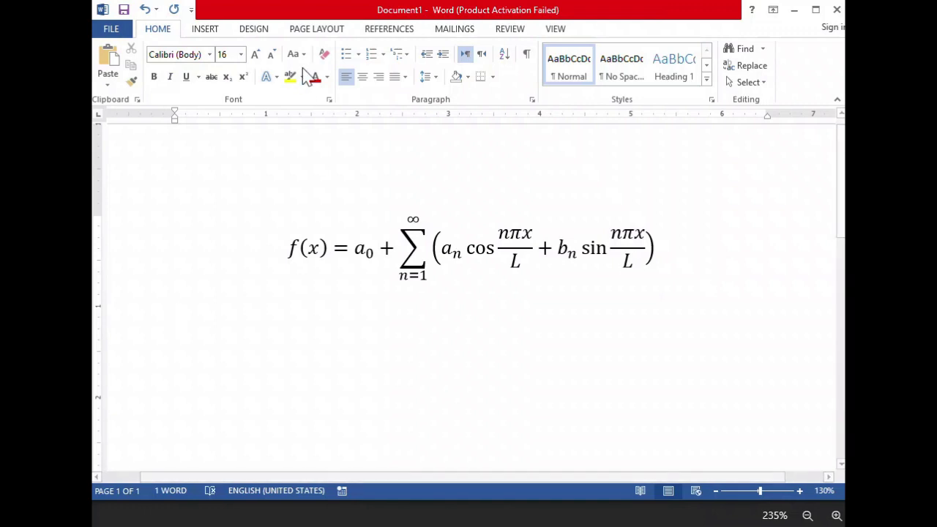
pyautogui.click(216, 29)
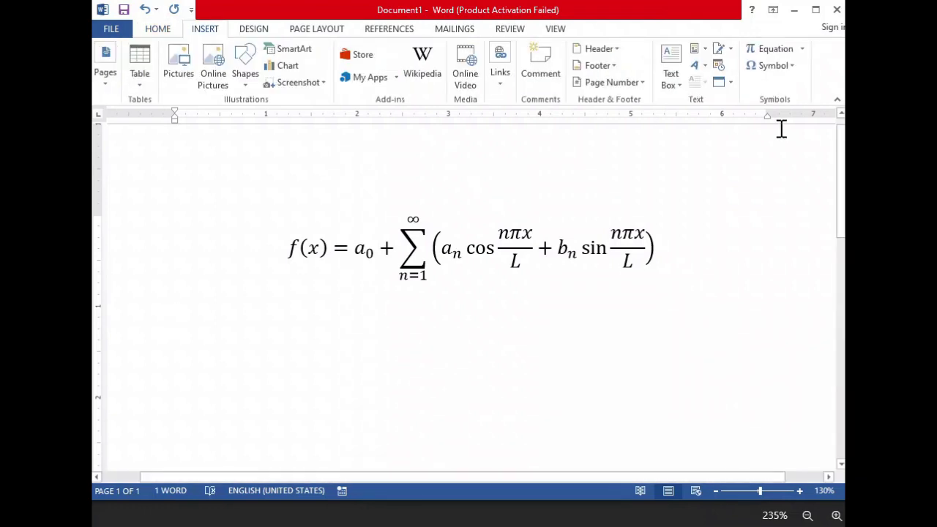
pyautogui.click(802, 50)
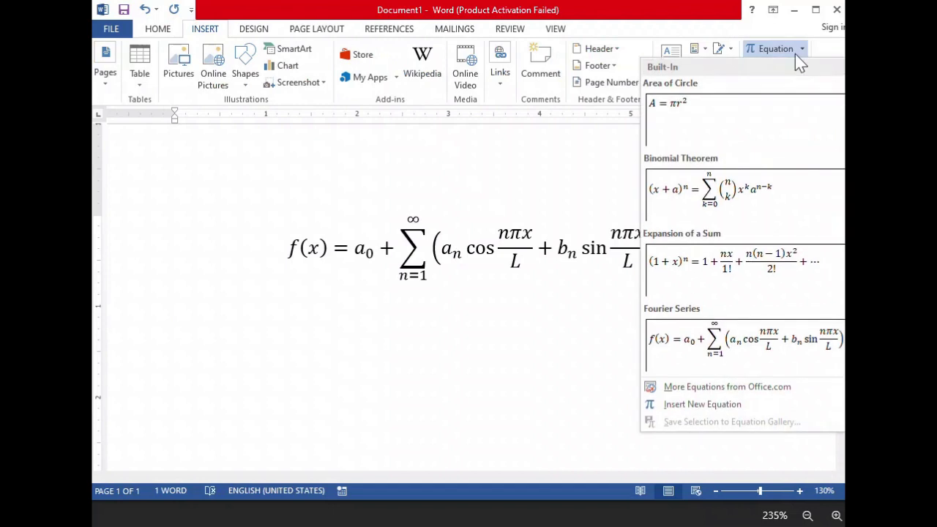
pyautogui.click(684, 404)
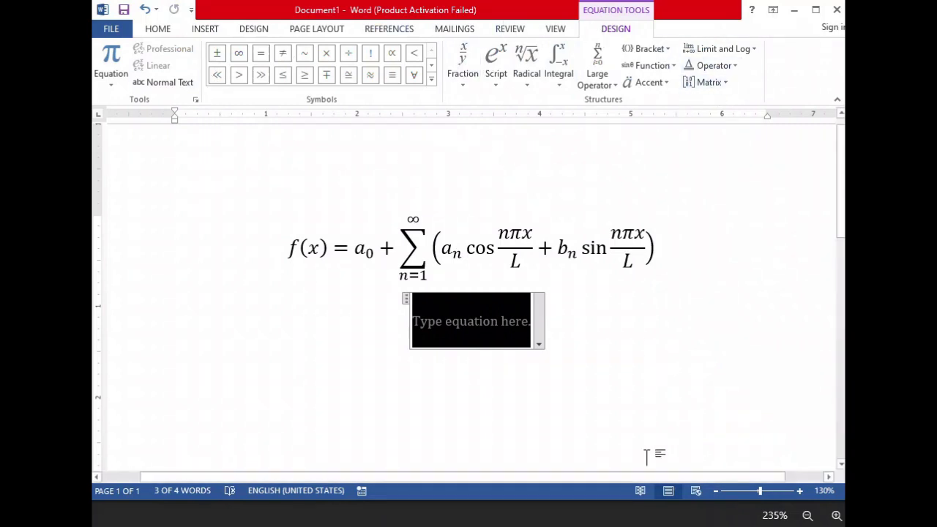
pyautogui.click(646, 525)
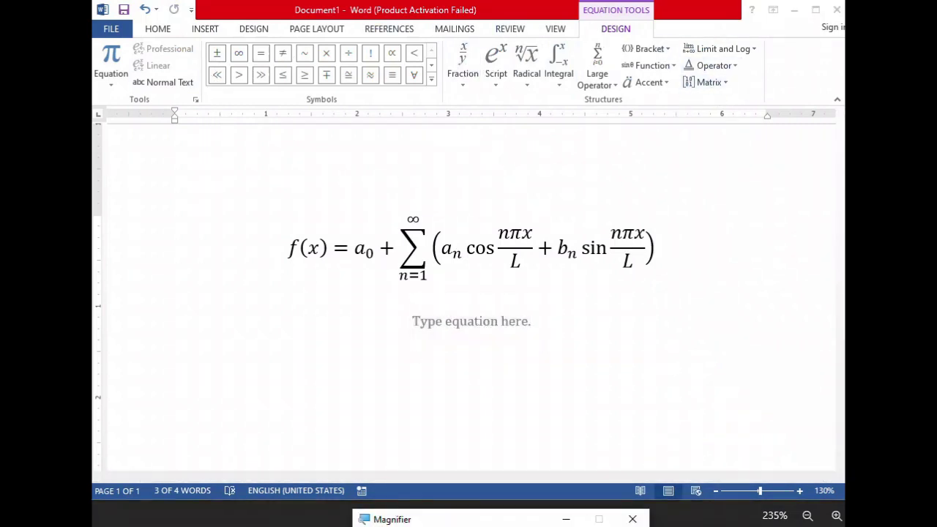
pyautogui.click(441, 525)
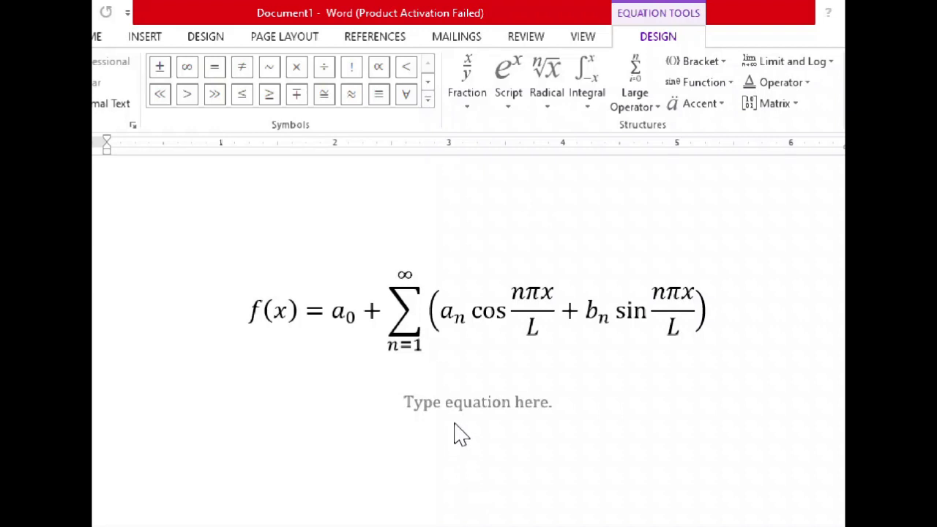
# Insert a stacked fraction in the blank equation, with 5 as numerator and 3 as denominator
pyautogui.click(452, 399)
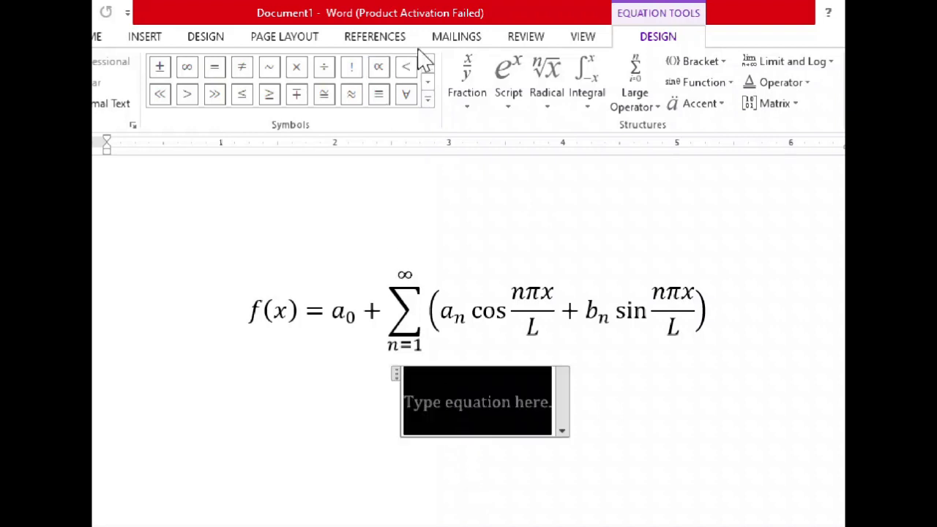
pyautogui.click(466, 98)
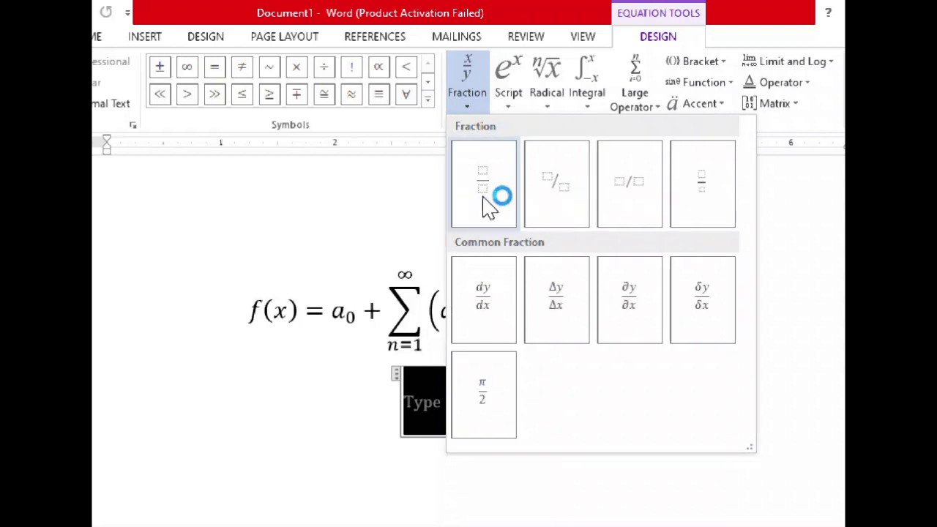
pyautogui.click(483, 197)
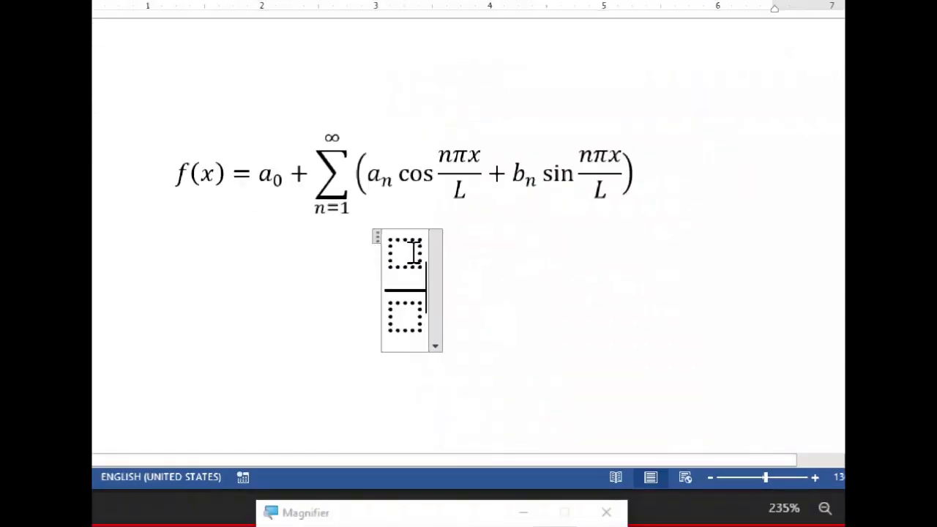
pyautogui.click(414, 253)
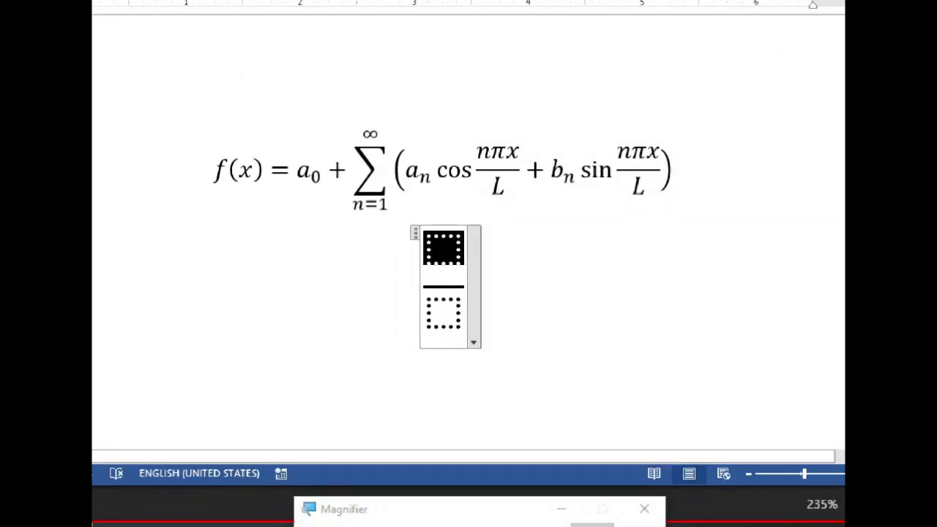
pyautogui.write('5')
pyautogui.click(440, 320)
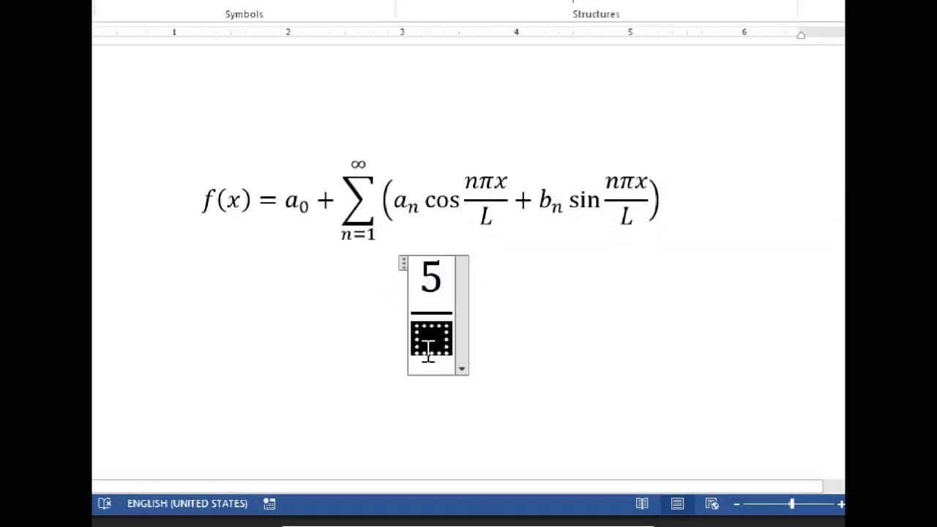
pyautogui.write('3')
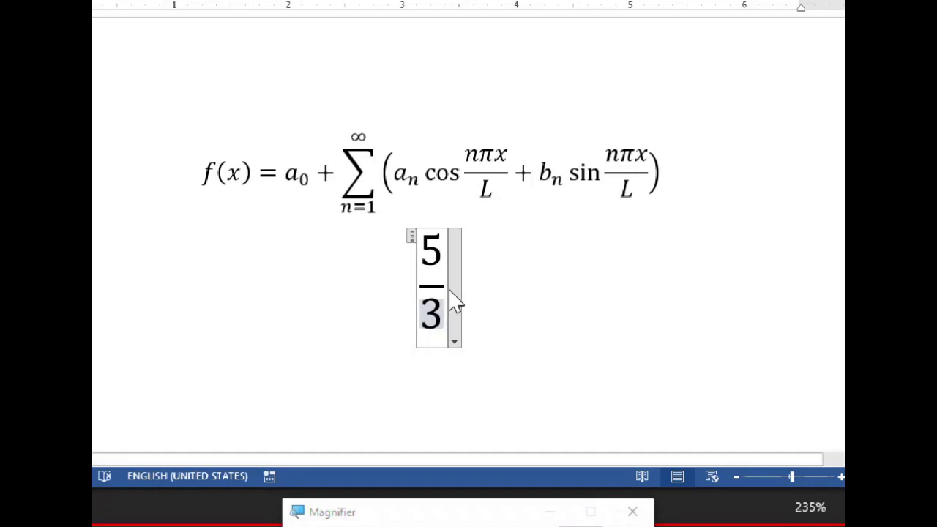
pyautogui.press('Up')
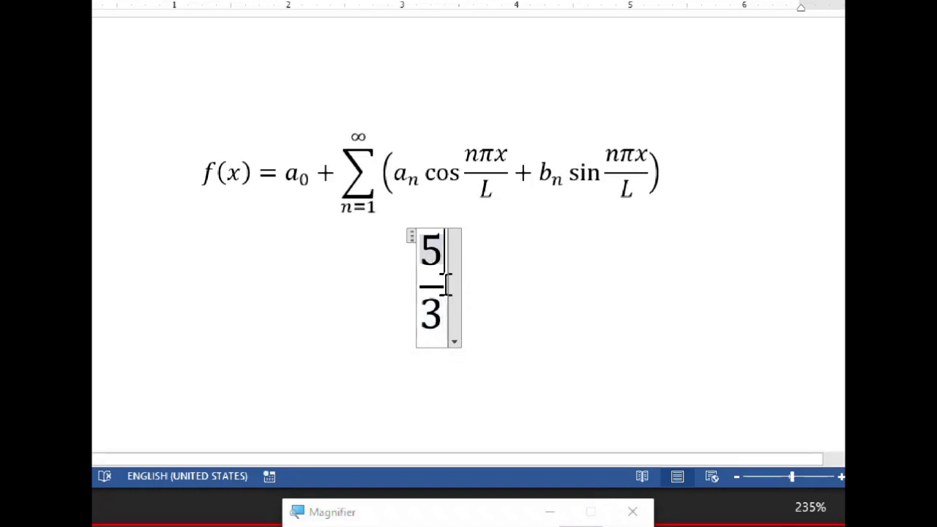
pyautogui.press('Down')
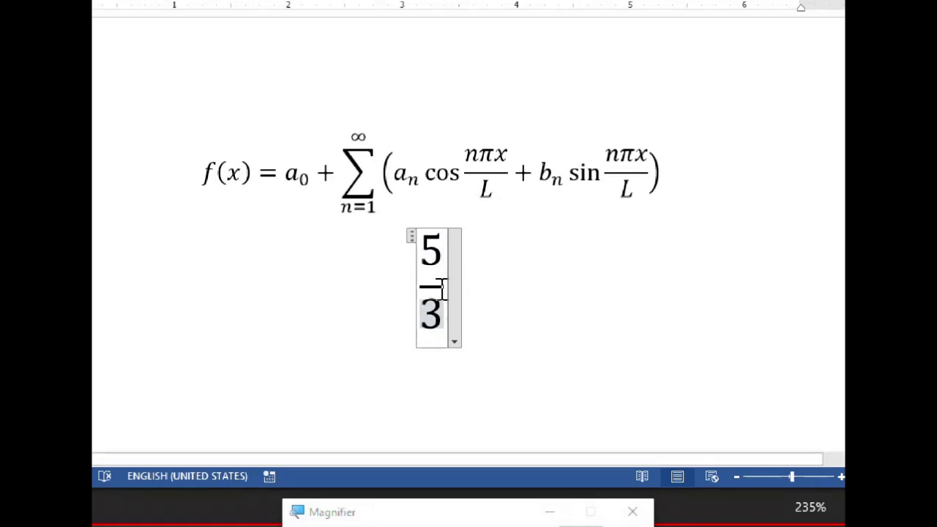
pyautogui.press('Up')
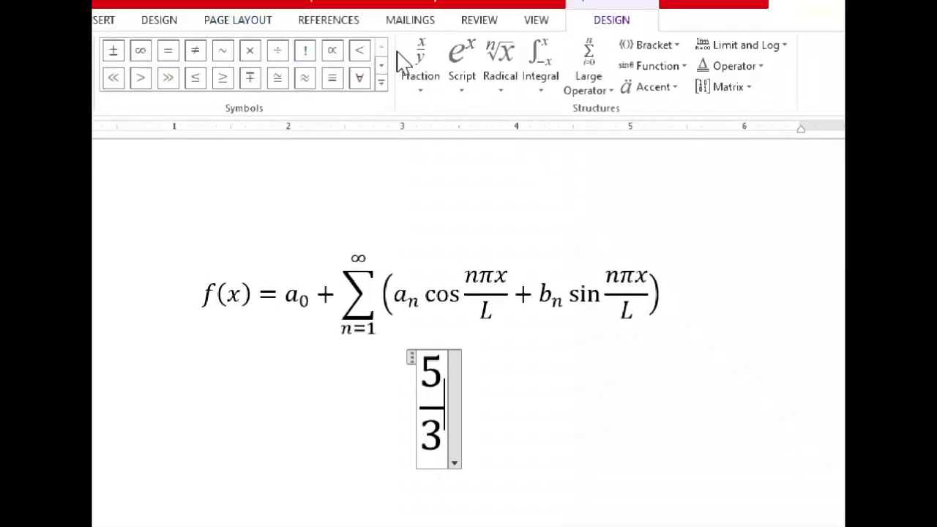
# Add a superscript structure after the 5/3 fraction, with x as the base and 2 as the exponent
pyautogui.click(474, 93)
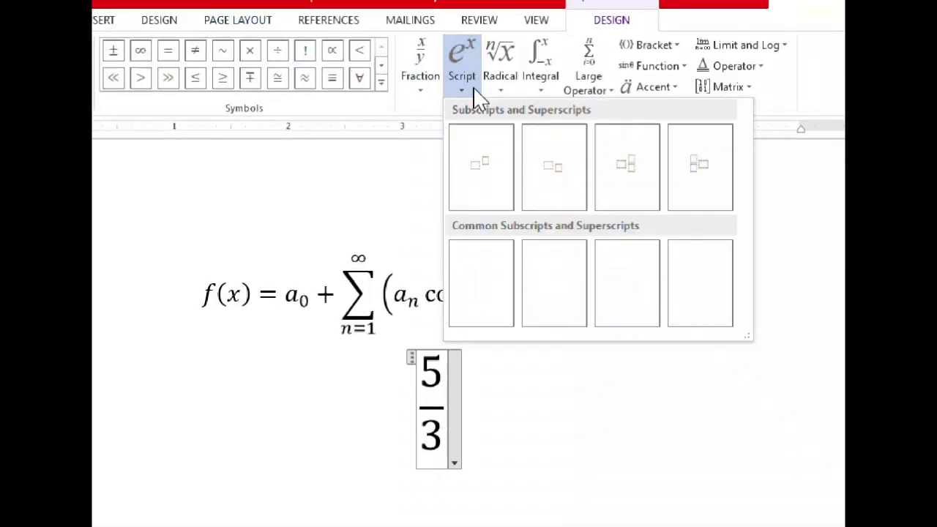
pyautogui.click(484, 182)
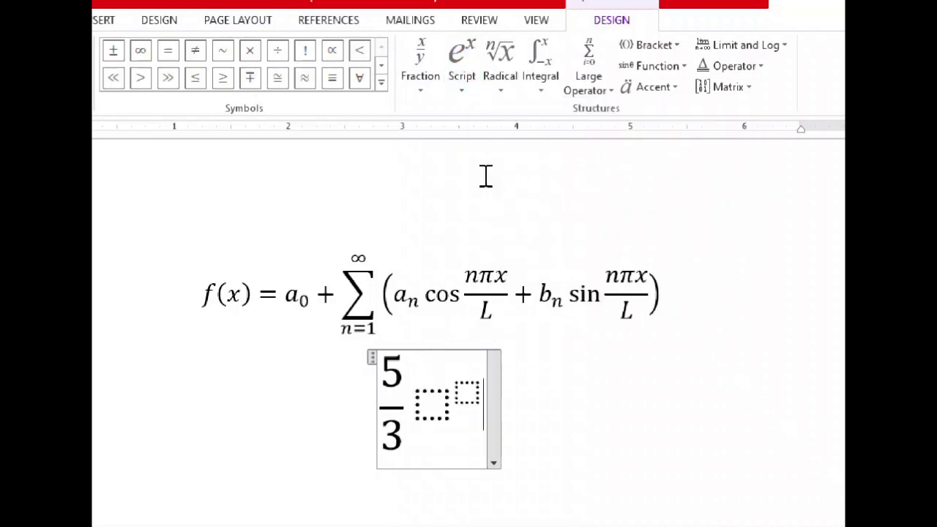
pyautogui.click(432, 403)
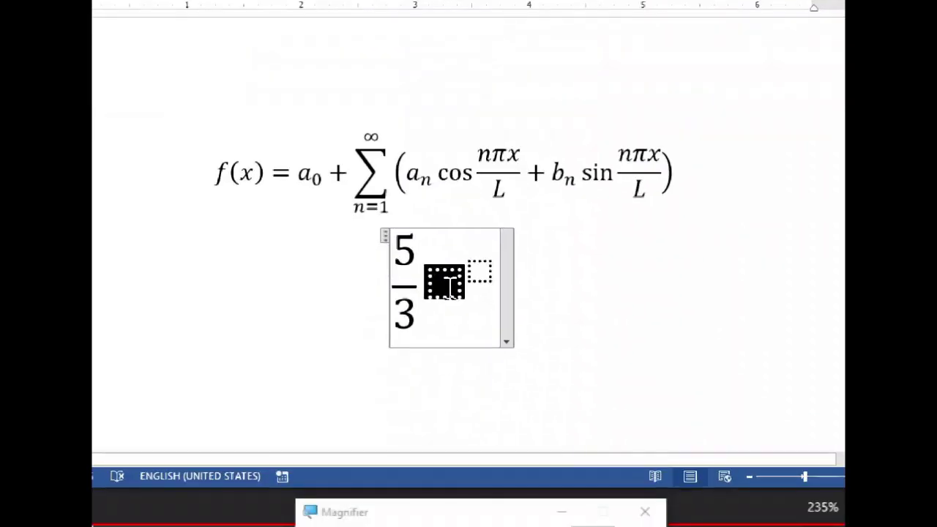
pyautogui.write('x')
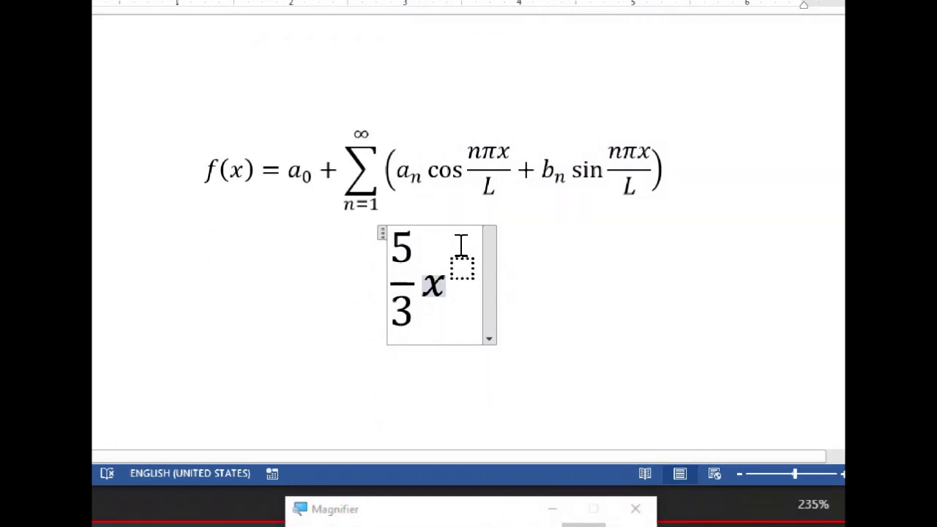
pyautogui.click(462, 266)
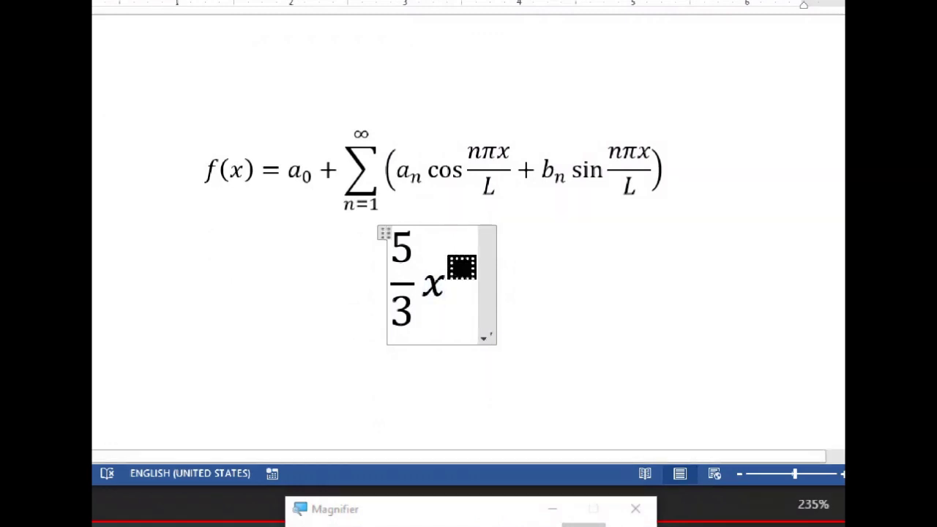
pyautogui.write('2')
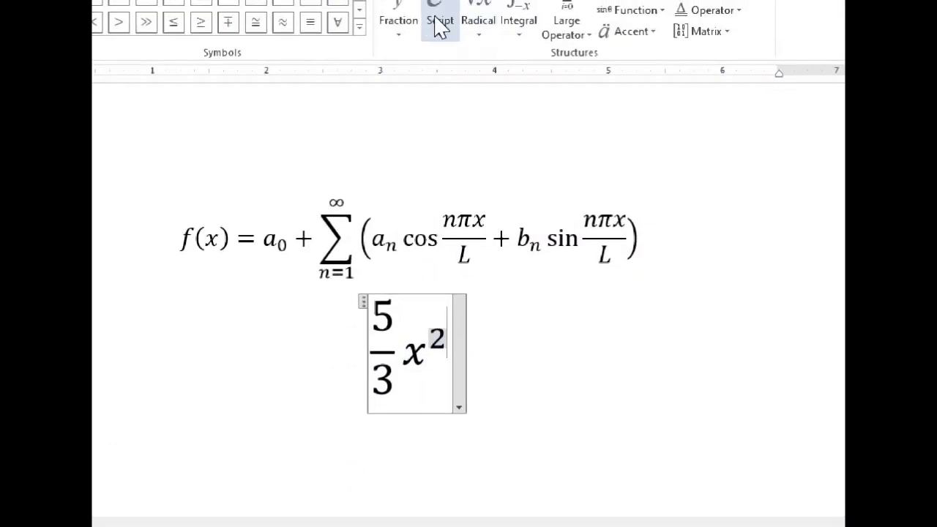
# Look through the radical, integral, large operator and bracket structures without inserting any of them
pyautogui.click(487, 40)
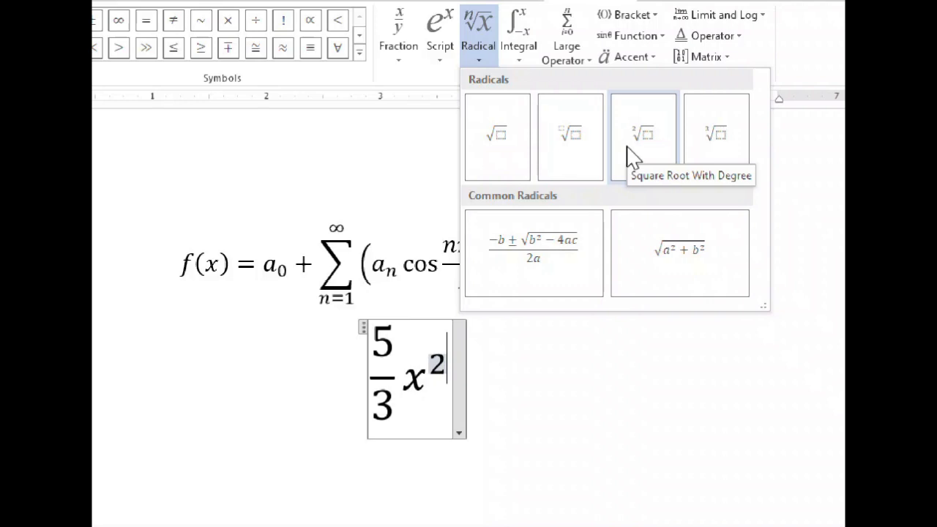
pyautogui.click(523, 62)
pyautogui.click(522, 55)
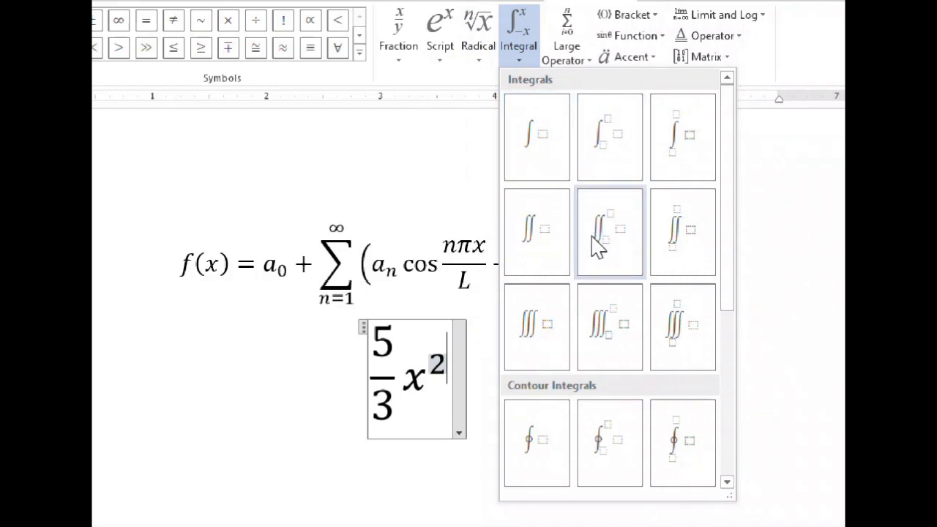
pyautogui.click(569, 58)
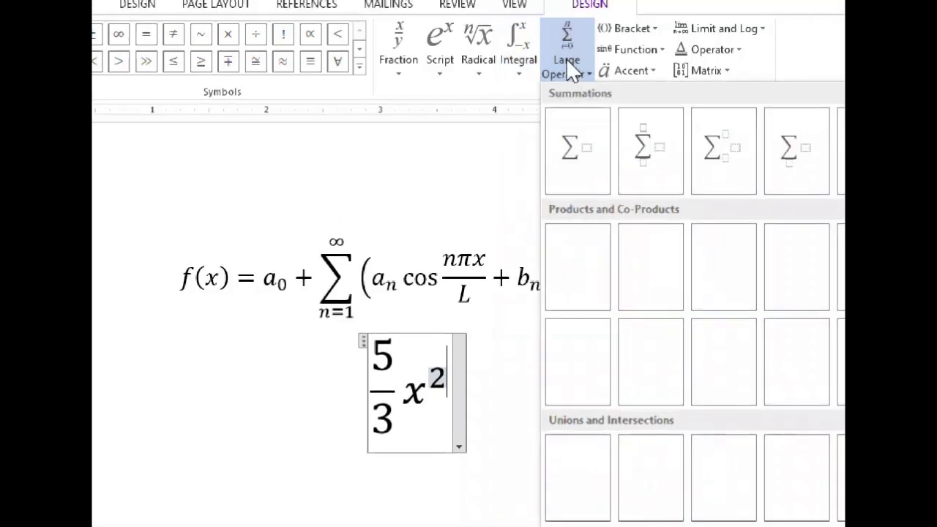
pyautogui.press('Escape')
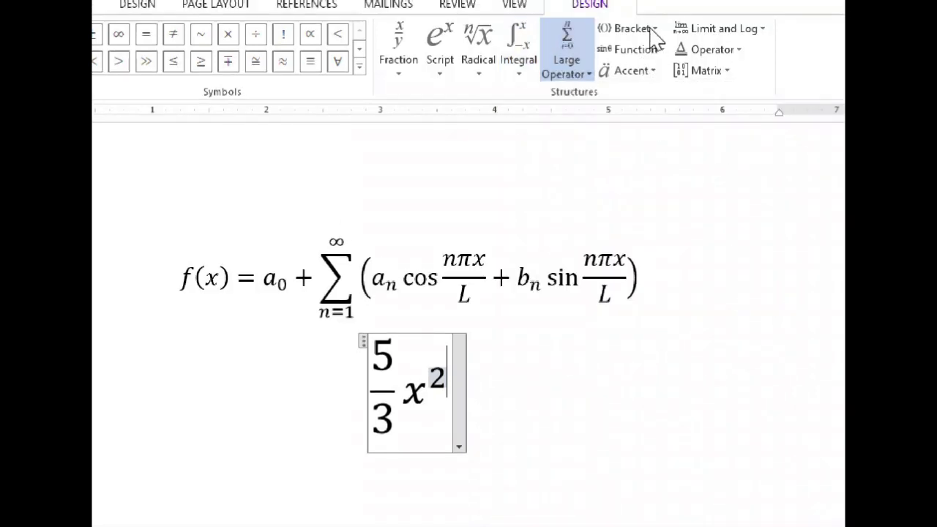
pyautogui.click(651, 33)
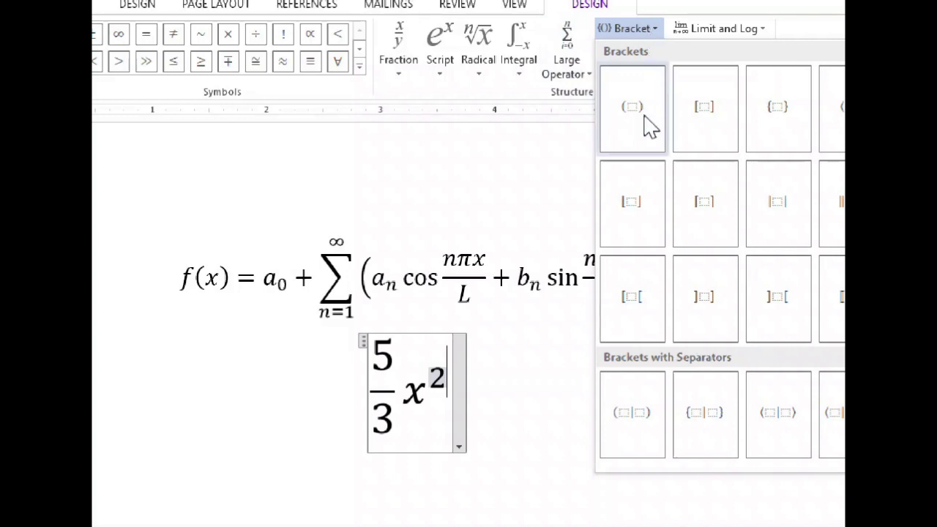
pyautogui.click(447, 408)
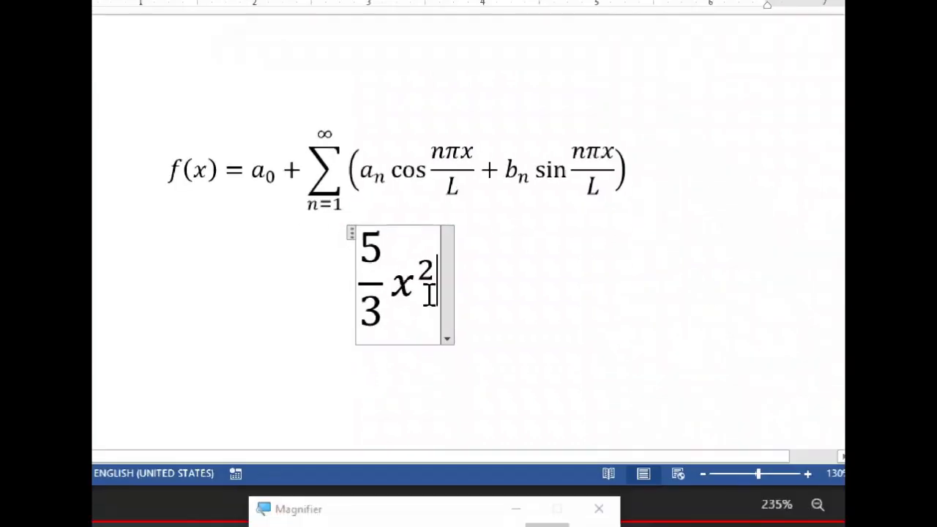
# Append a pair of parentheses after x² and fill it with the common fraction dy/dx
pyautogui.press('Right')
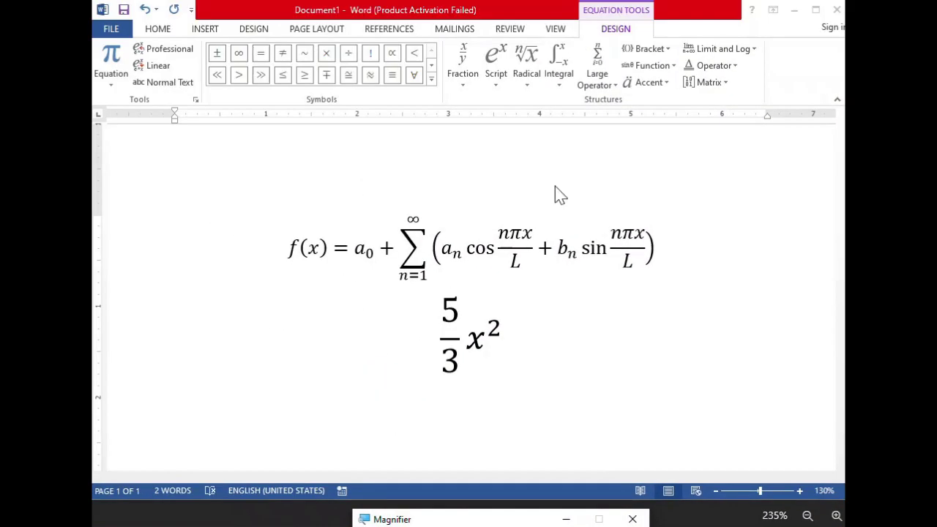
pyautogui.click(504, 343)
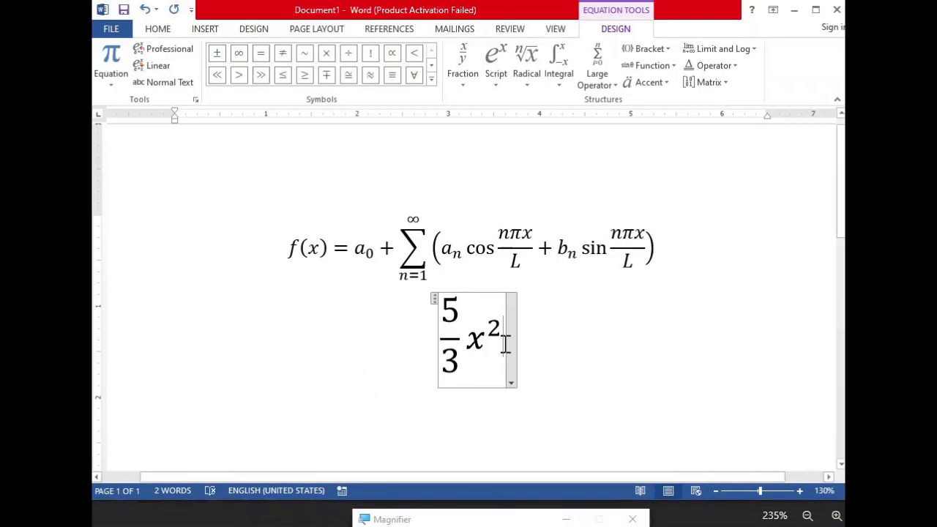
pyautogui.click(663, 48)
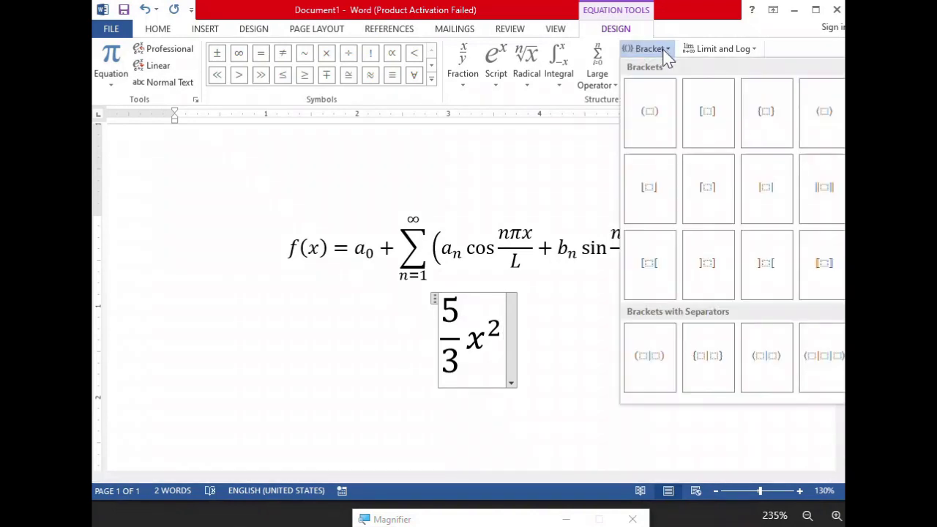
pyautogui.click(651, 113)
pyautogui.click(492, 333)
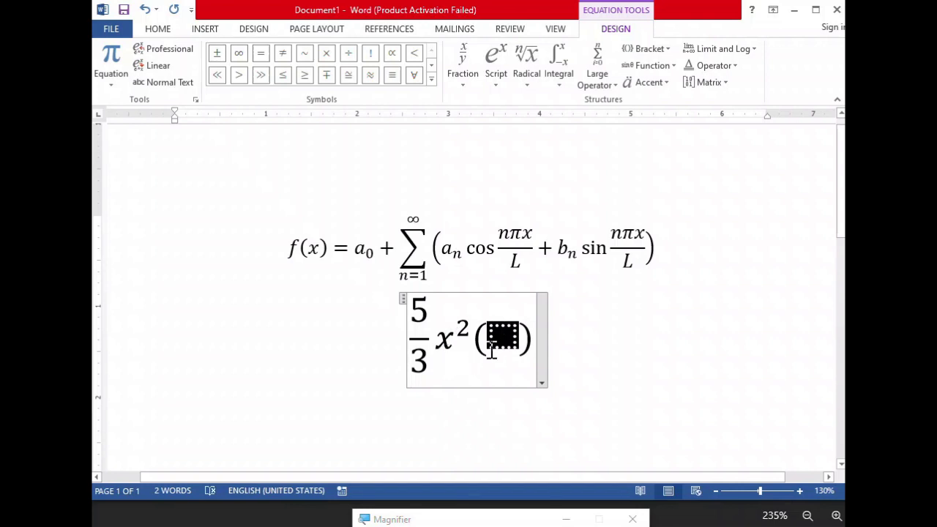
pyautogui.click(463, 81)
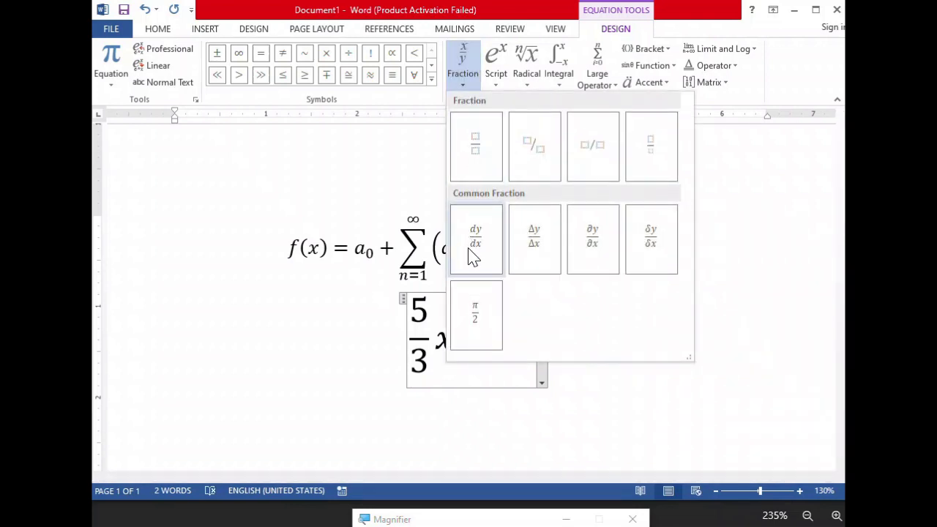
pyautogui.click(492, 230)
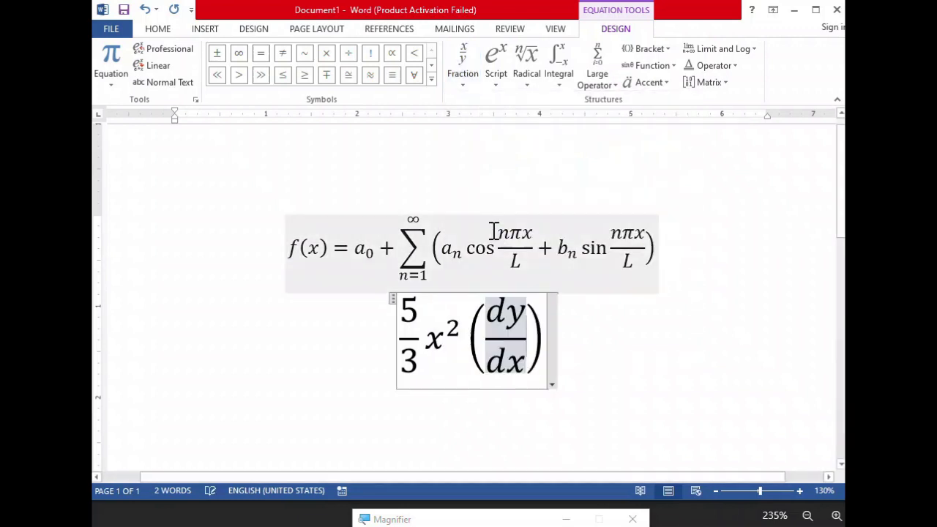
# Add a minus sign after the bracketed dy/dx and expand the full set of Basic Math symbols
pyautogui.click(545, 344)
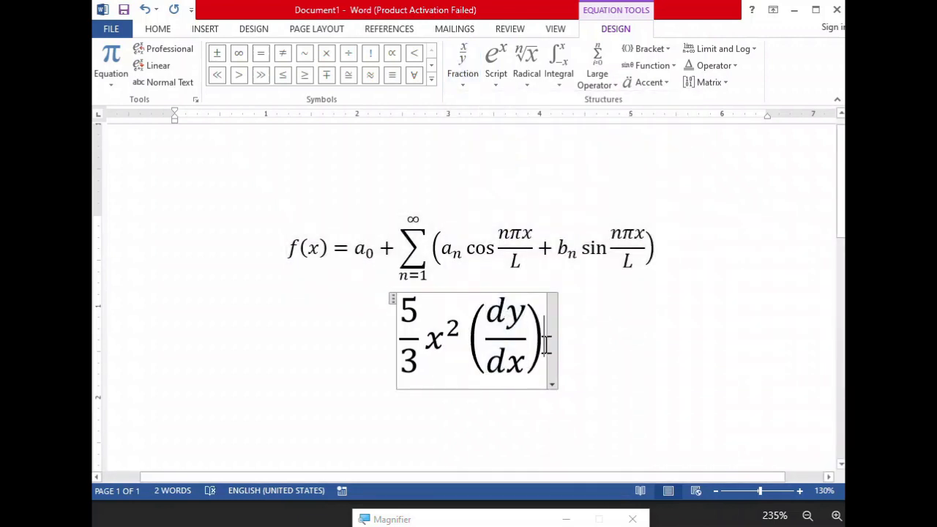
pyautogui.write('-')
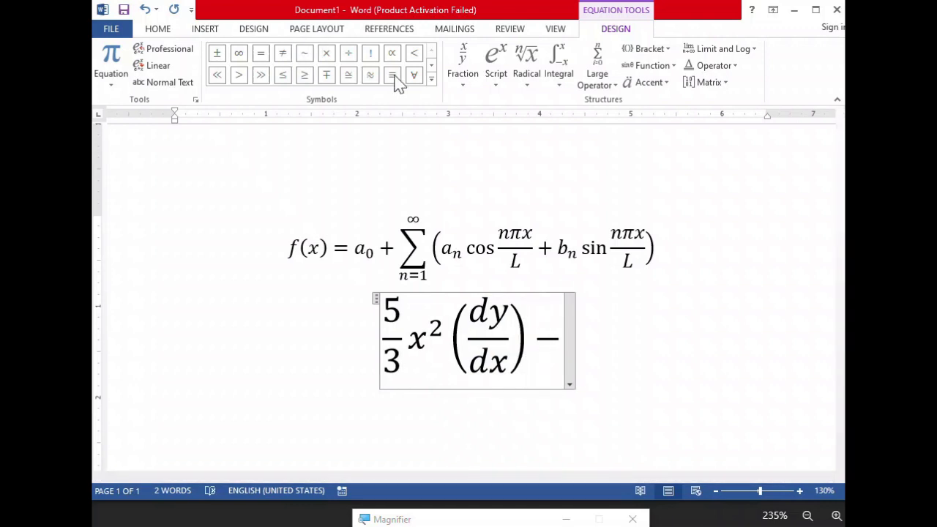
pyautogui.click(432, 81)
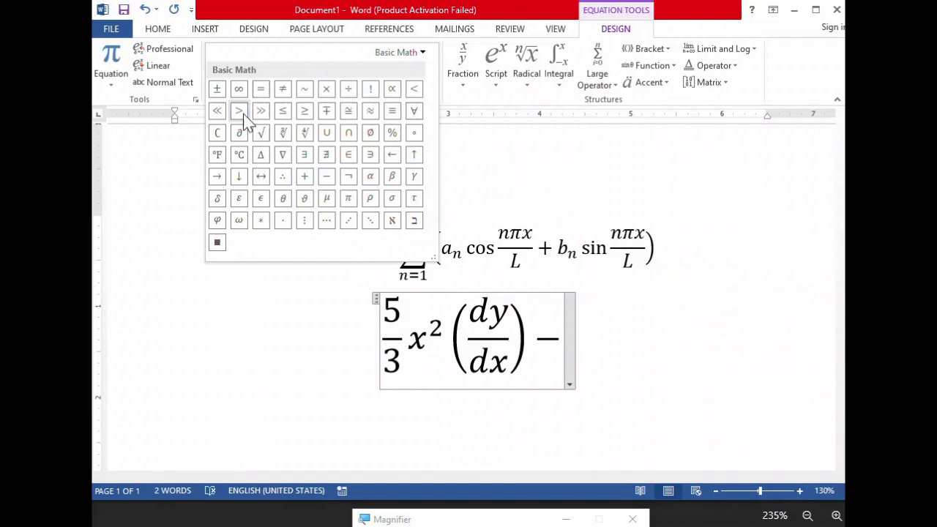